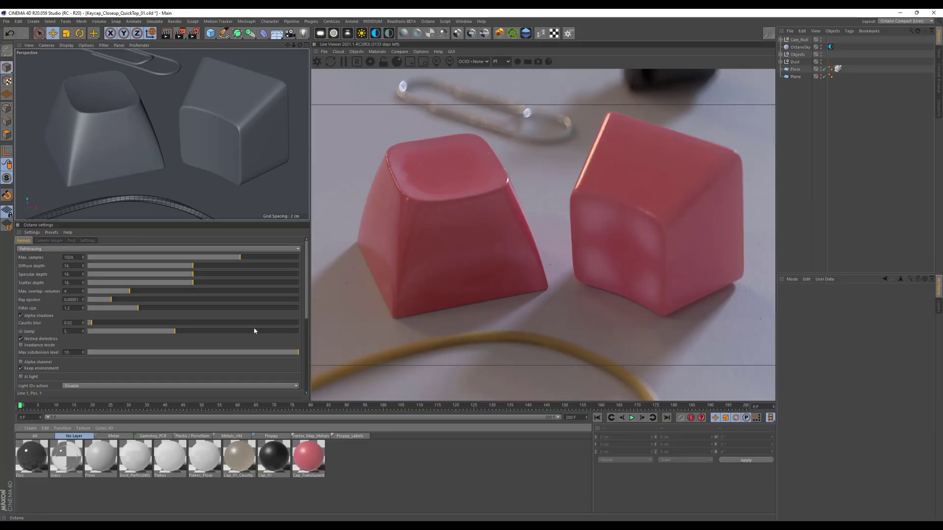
Load aces_1.2/config.ocio as Octane's custom OCIO config file under Color mgmt.
click(87, 241)
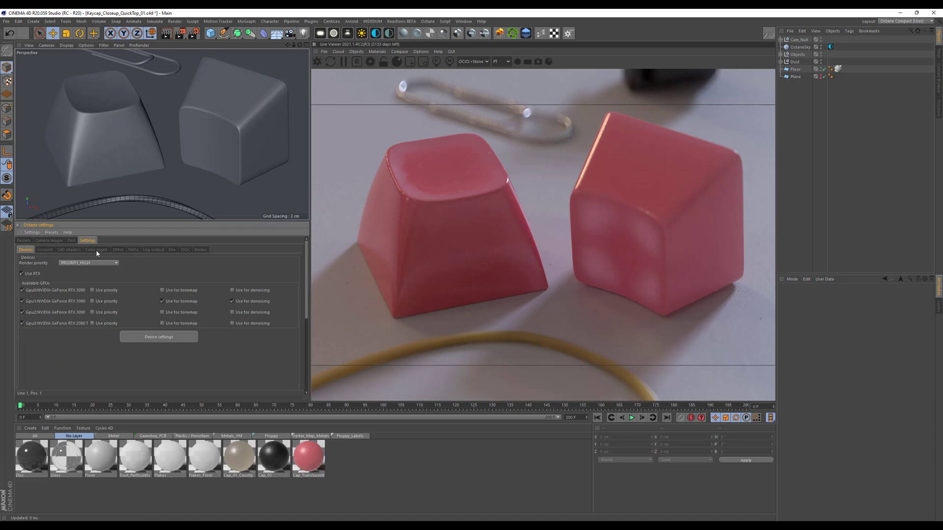
click(96, 250)
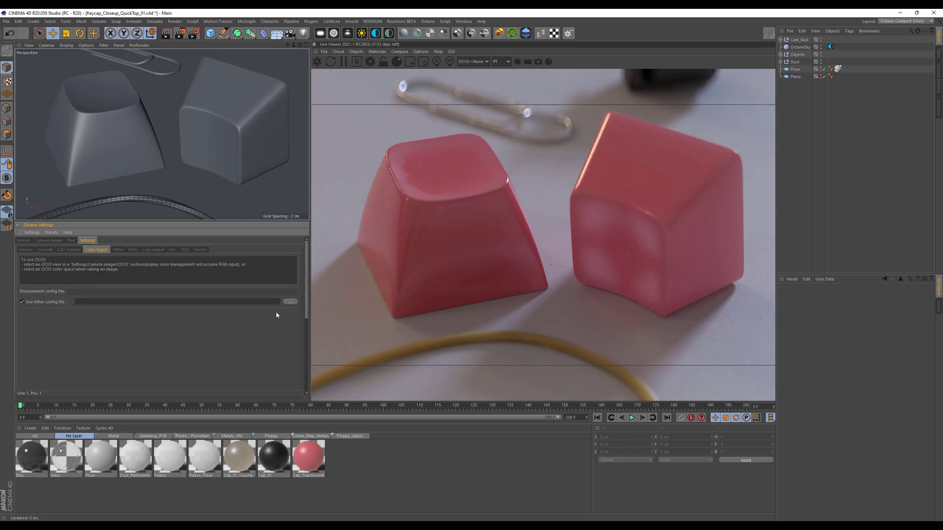
click(291, 304)
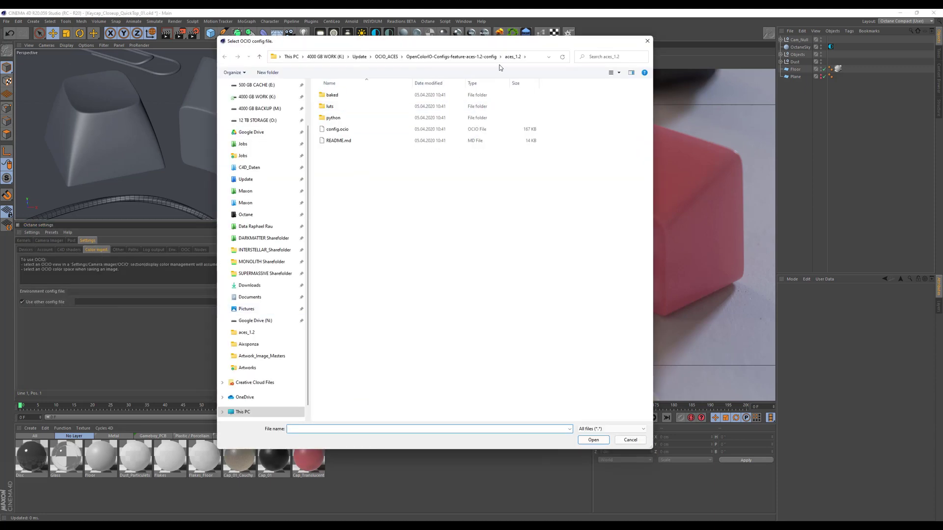
double_click(334, 131)
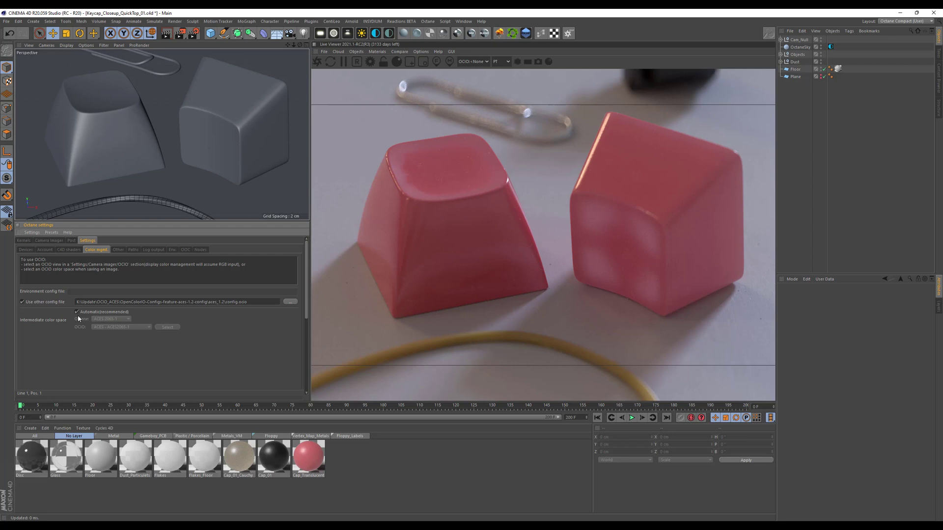
Set the camera imager's OCIO view to ACES: sRGB.
click(55, 241)
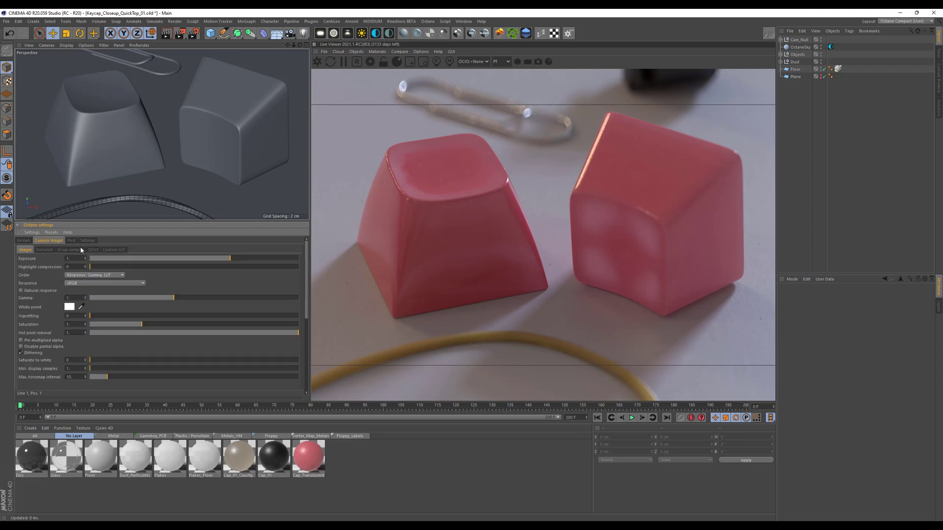
click(93, 250)
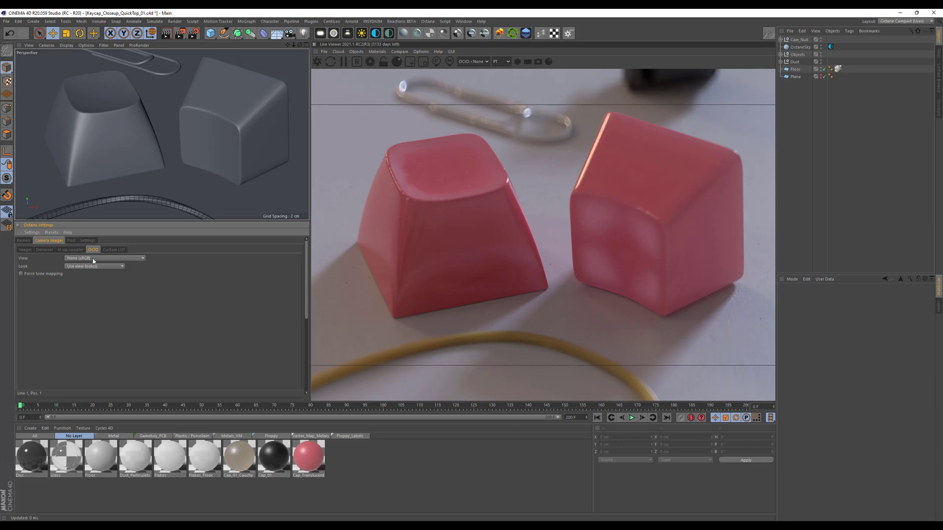
click(94, 259)
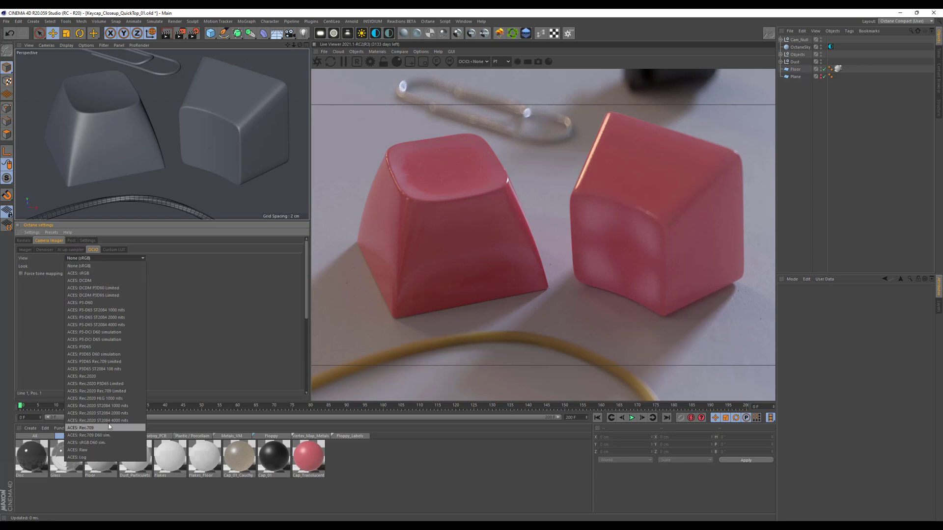
click(85, 275)
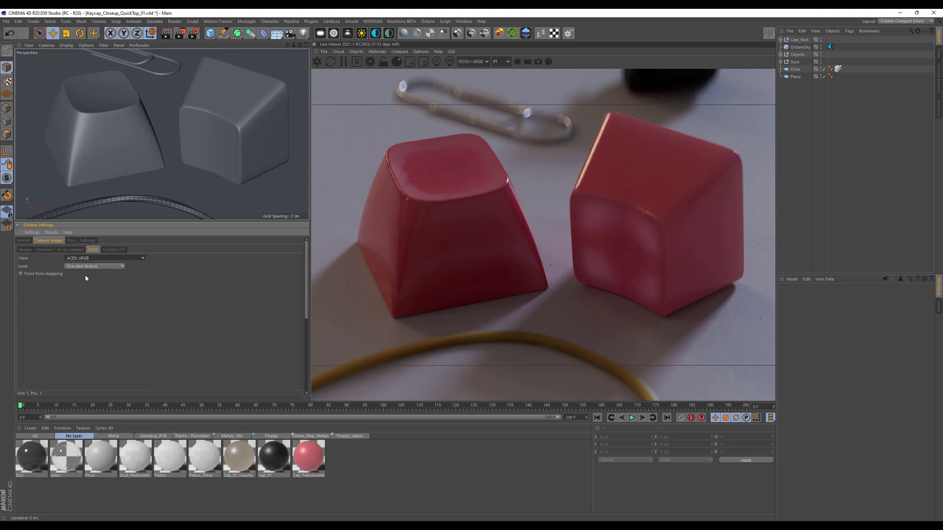
Switch the Live Viewer display from HDR/sRGB to OCIO: sRGB.
click(467, 62)
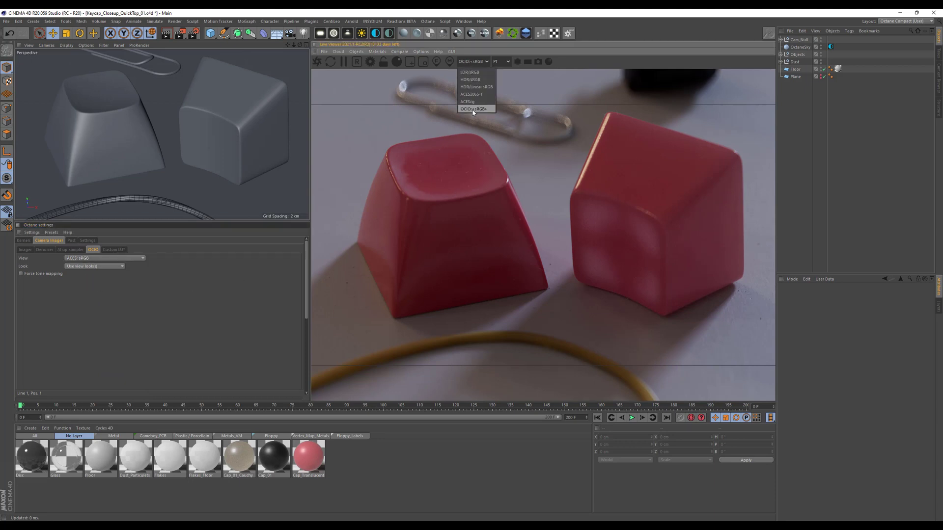
click(472, 80)
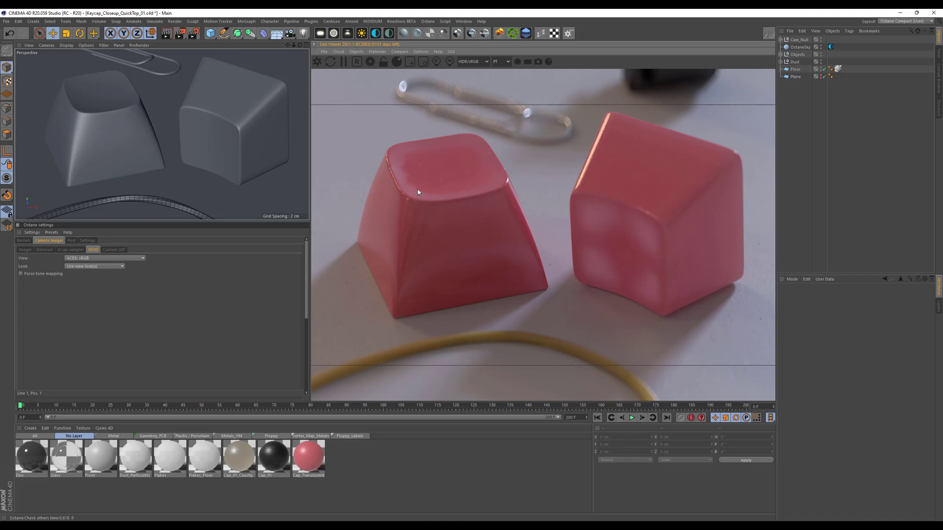
click(469, 62)
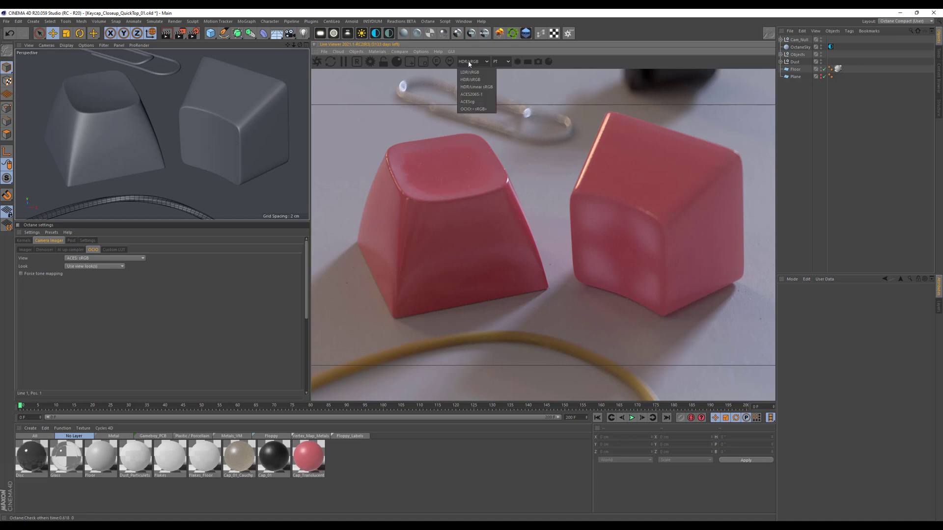
click(470, 110)
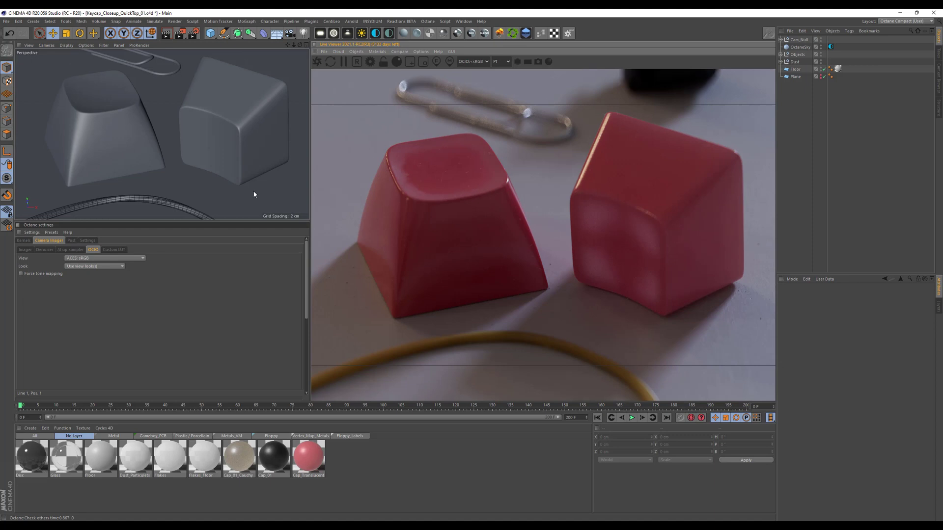
Compare the ACES: Rec.709 view, revert to ACES: sRGB, and show the Imager exposure settings.
click(118, 258)
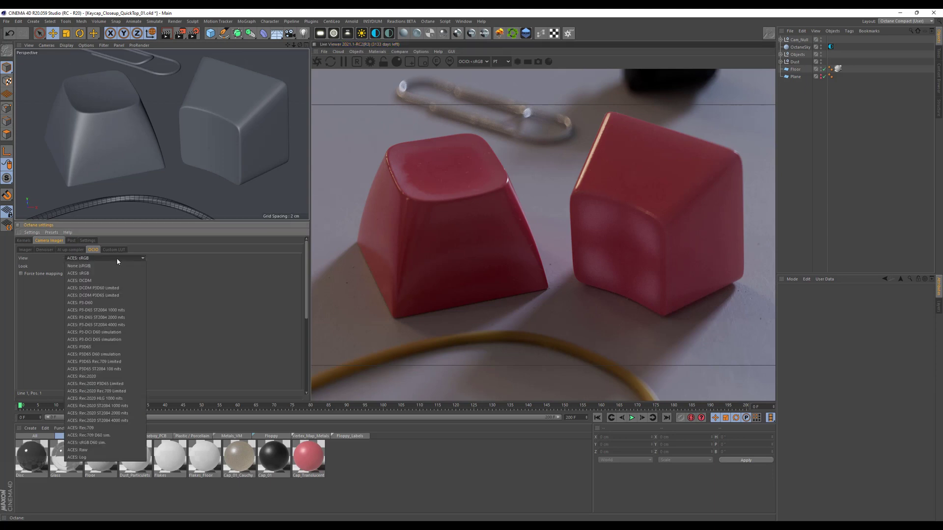
click(104, 429)
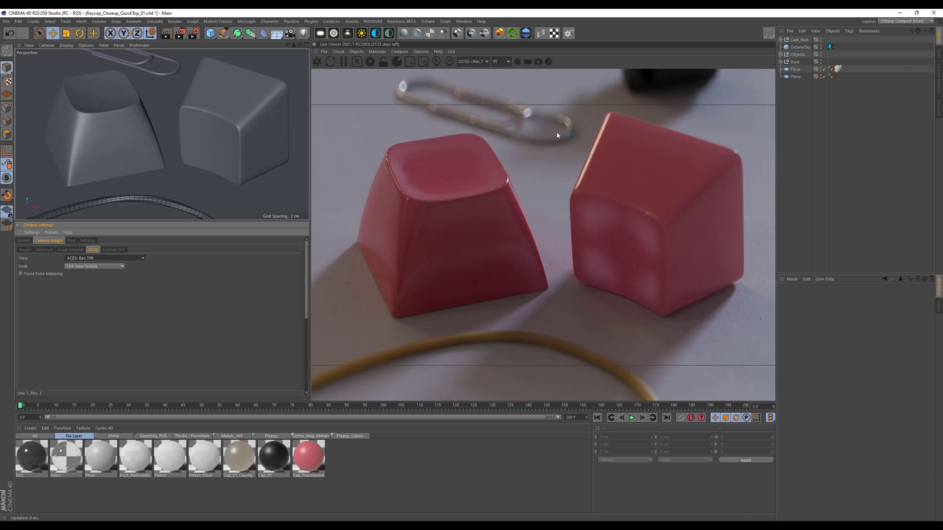
click(129, 257)
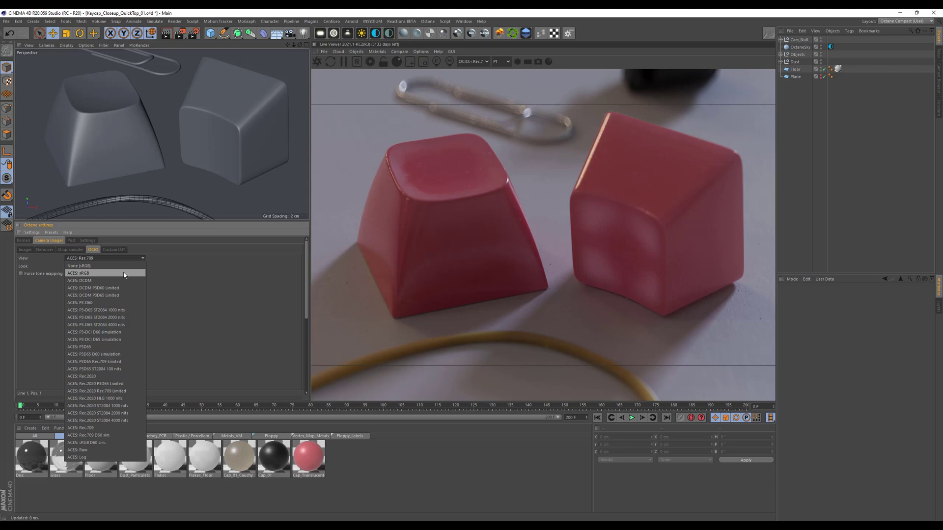
click(124, 274)
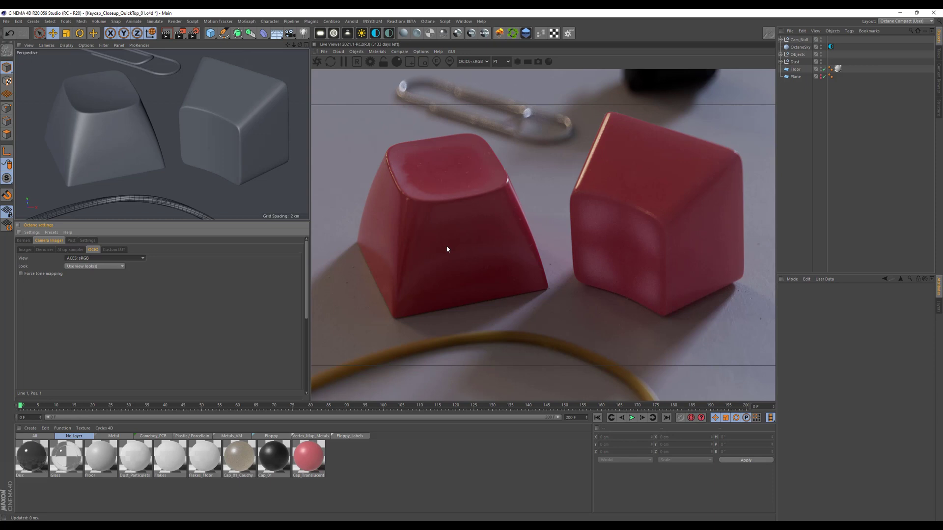
click(25, 250)
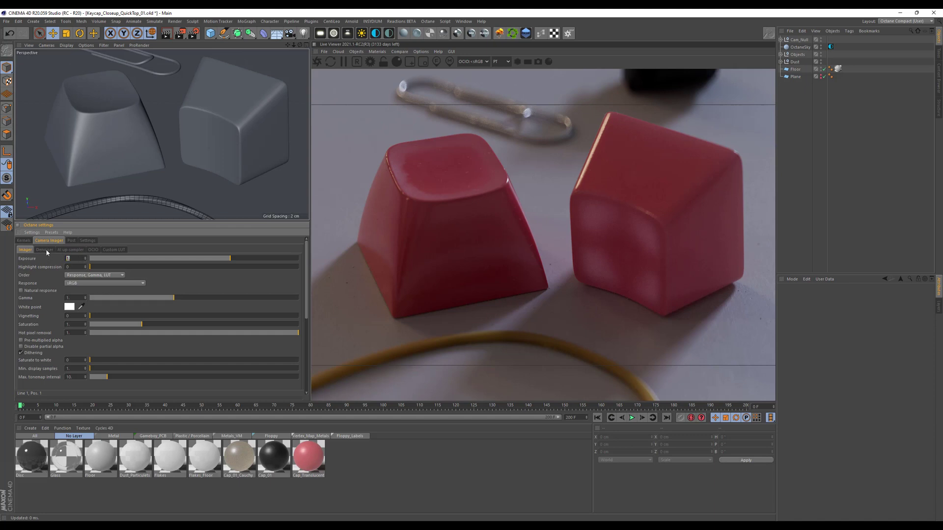
Raise the camera imager Exposure to 1.5.
text(.5)
key(Return)
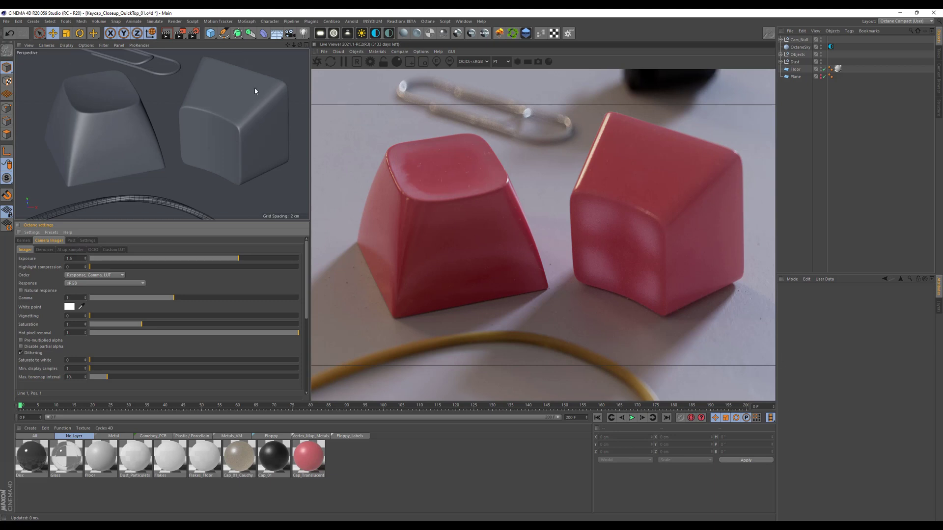
In Render Settings set Octane's render colour space to ACEScg and view the Save page.
click(195, 35)
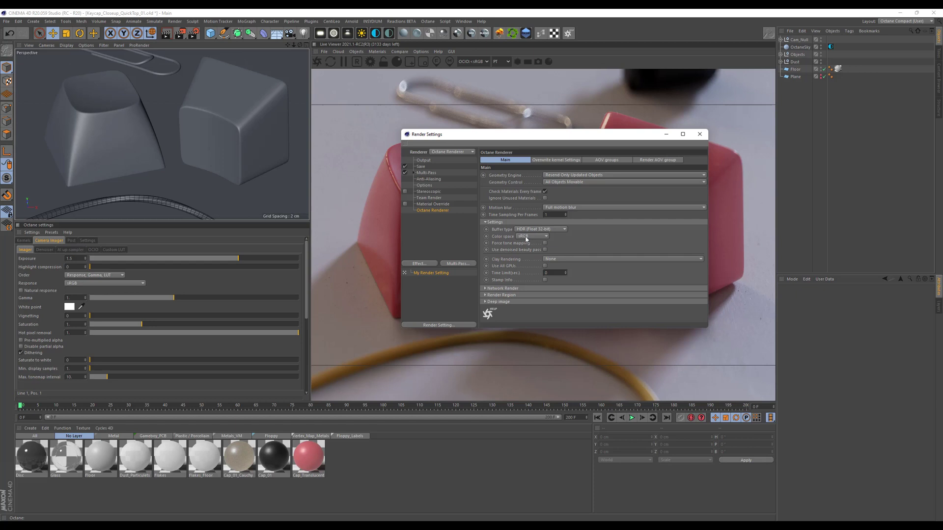
click(525, 239)
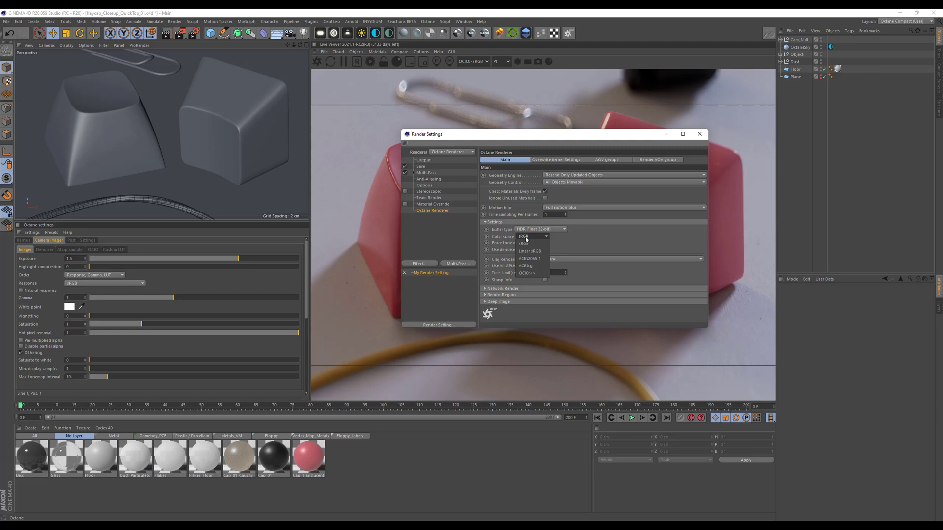
click(524, 267)
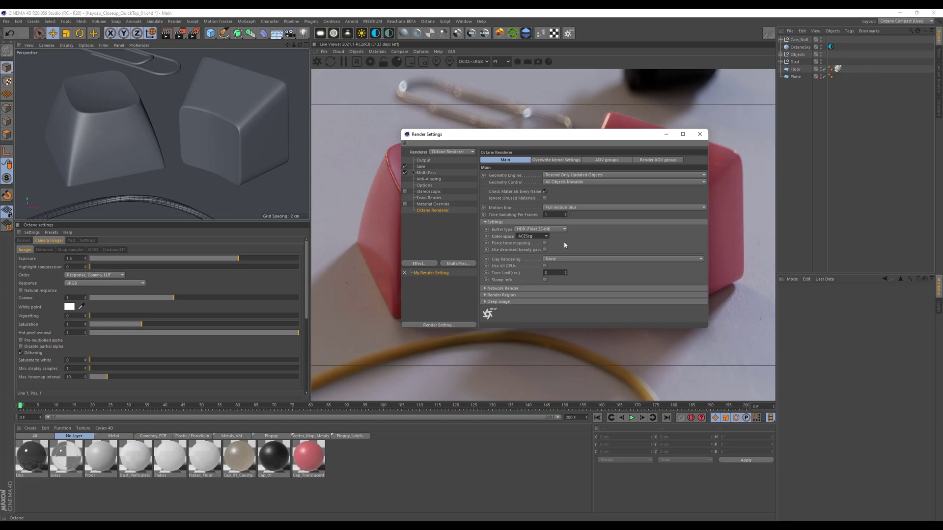
click(422, 167)
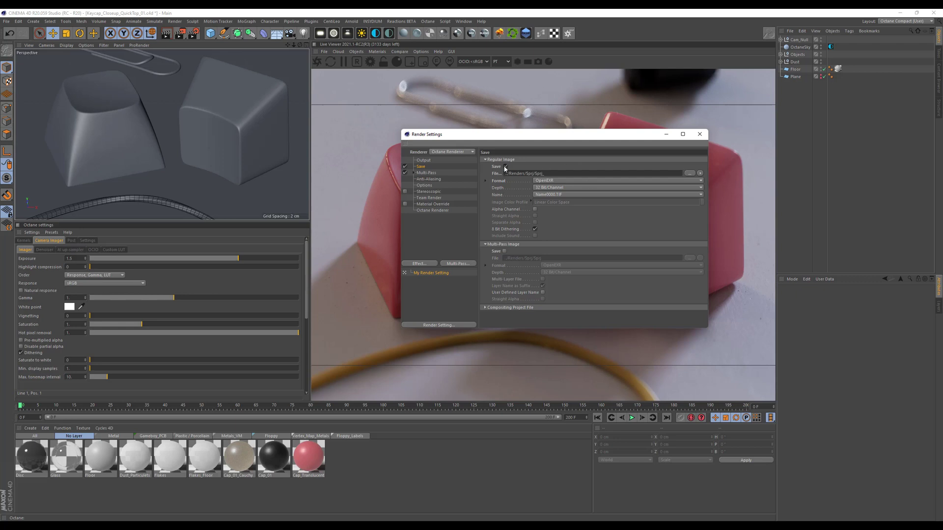
Return to Octane Renderer and show its Render AOV group tab.
click(443, 211)
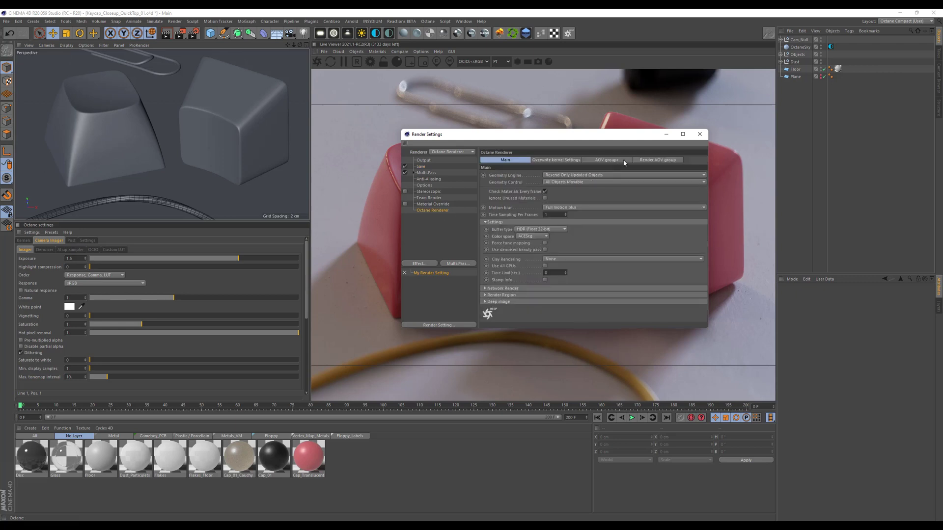
click(648, 160)
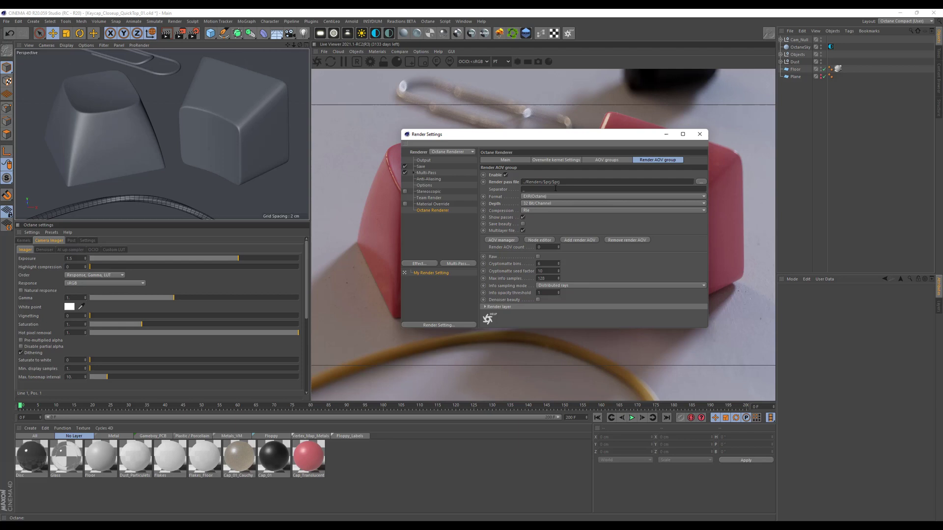
Keep EXR (Octane) as the pass format and change the AOV depth to 16 Bit/Channel.
click(527, 196)
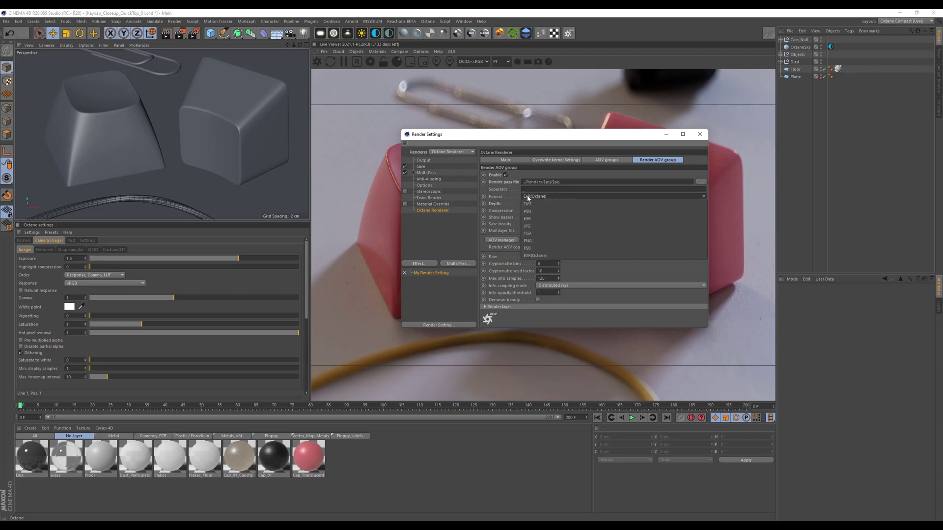
click(531, 256)
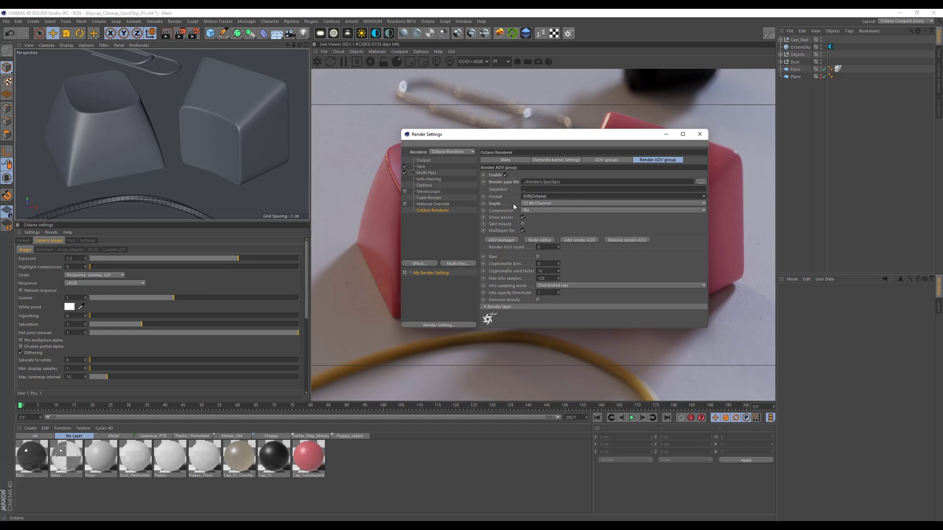
click(531, 205)
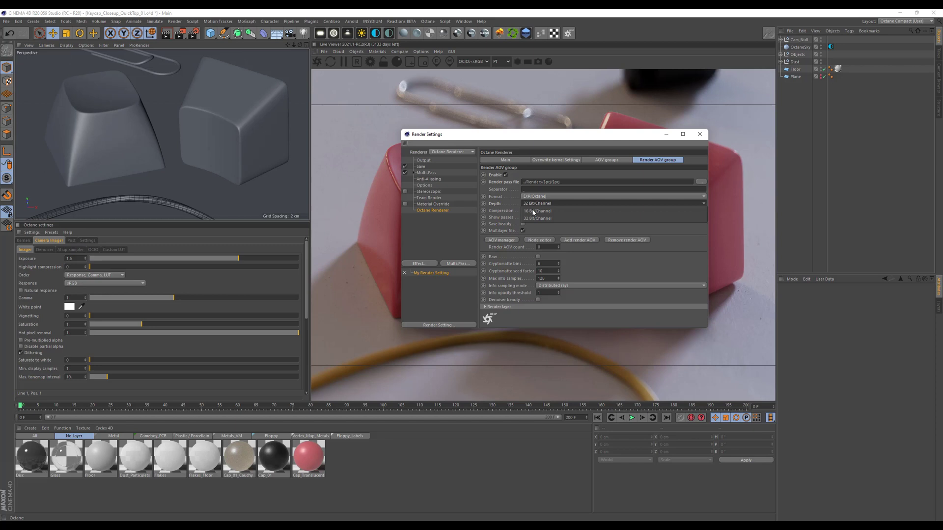
click(567, 227)
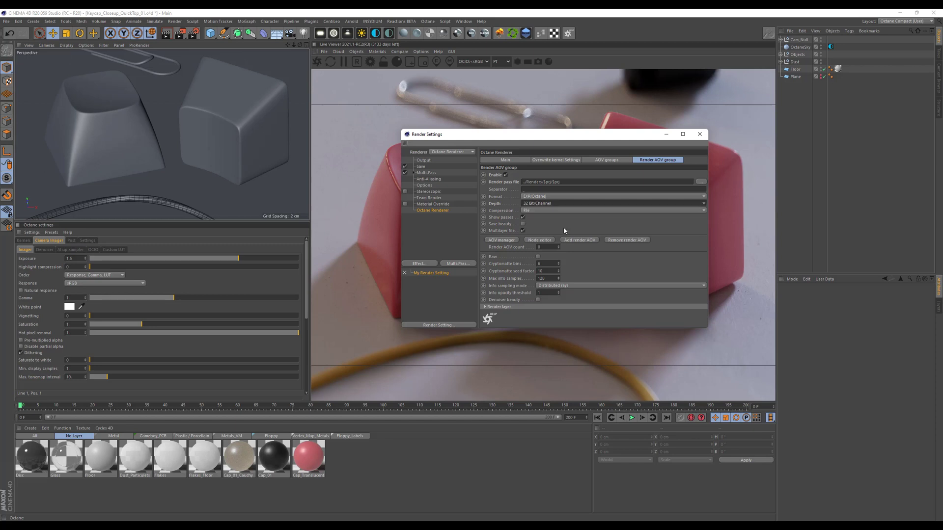
click(537, 204)
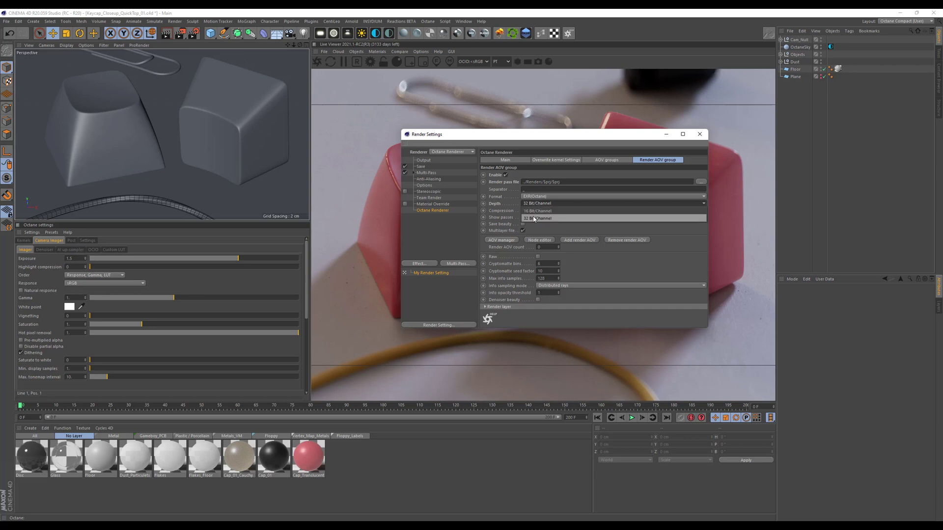
click(535, 211)
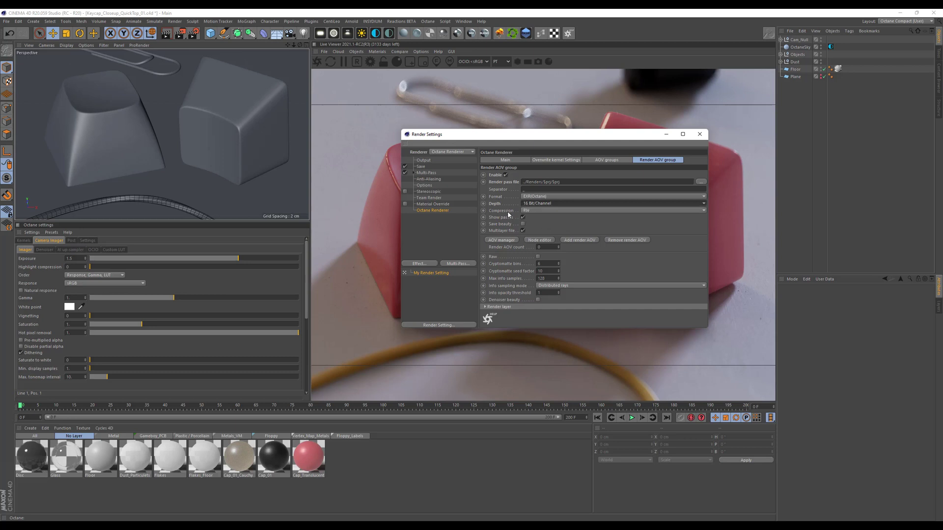
Use DWAB EXR compression, enable Save beauty, and untick Multilayer file.
click(527, 211)
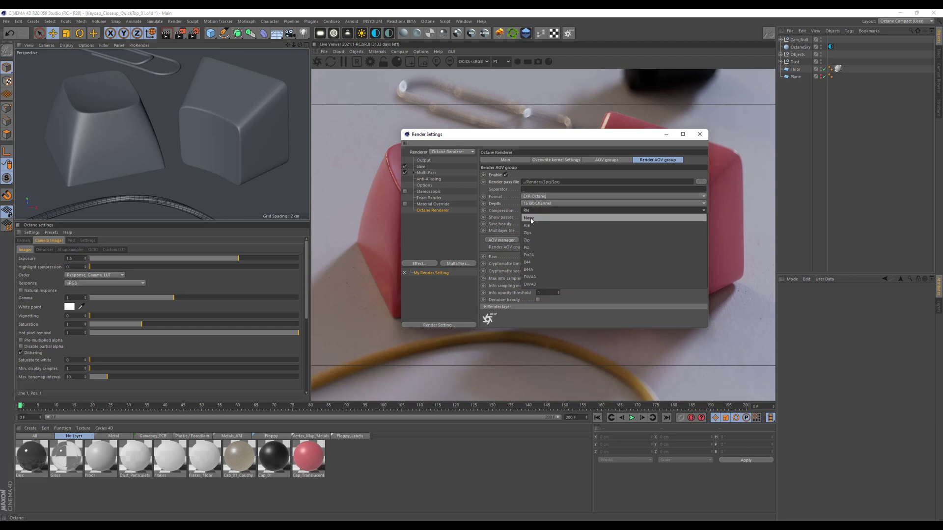
click(534, 286)
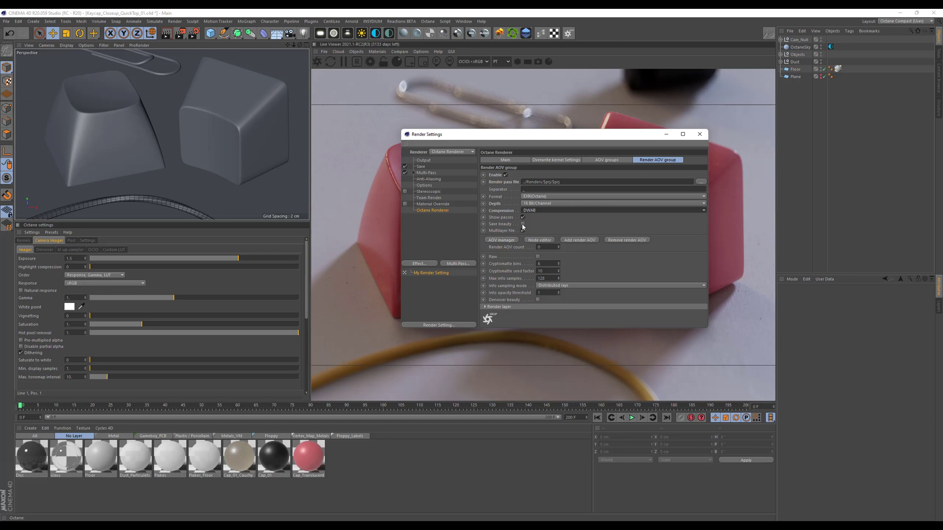
click(523, 224)
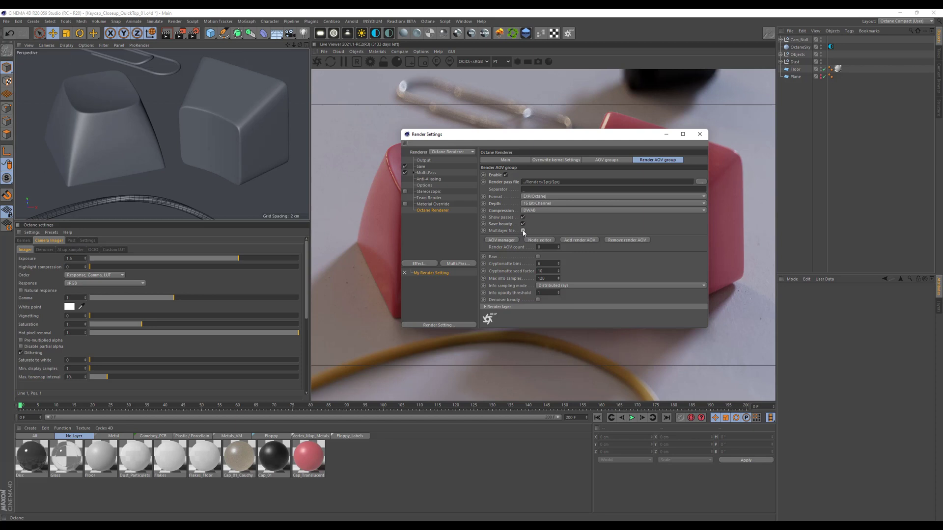
click(522, 231)
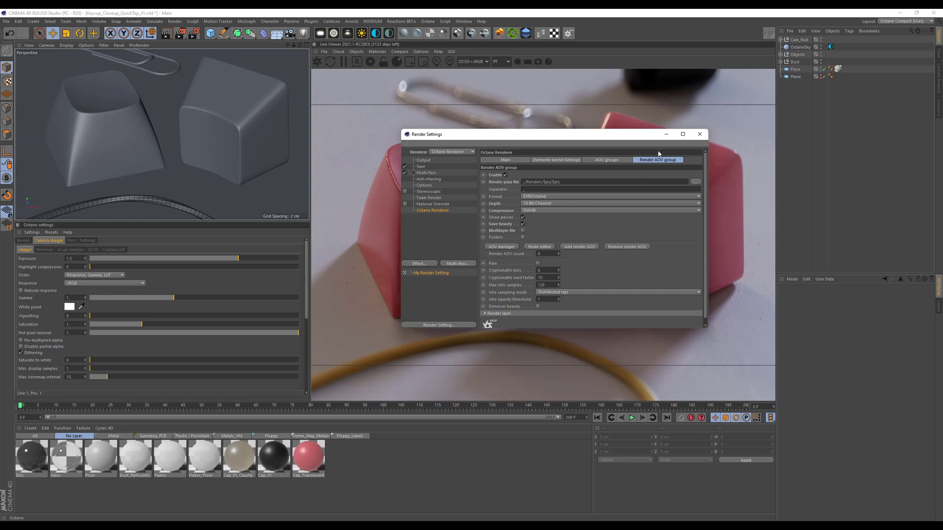
Render the keycap scene to the Picture Viewer and pan across to inspect both keycaps.
click(699, 134)
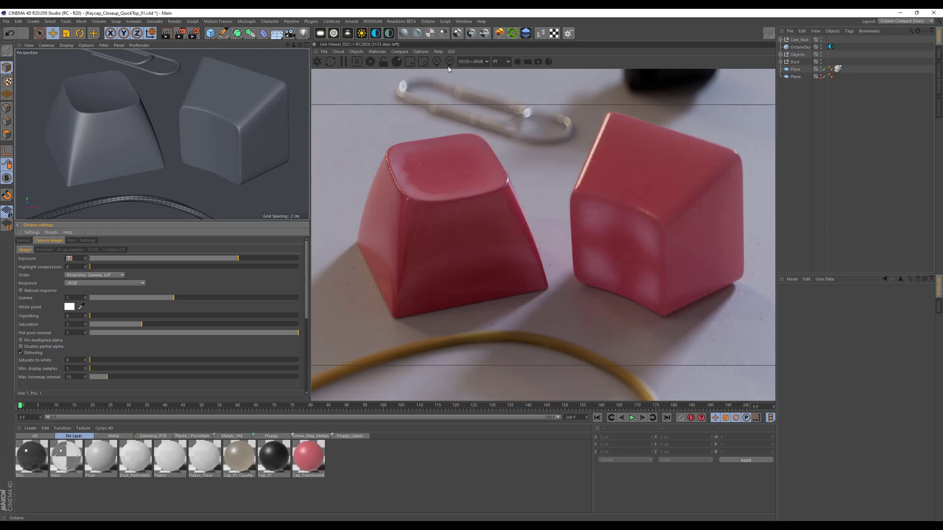
click(180, 33)
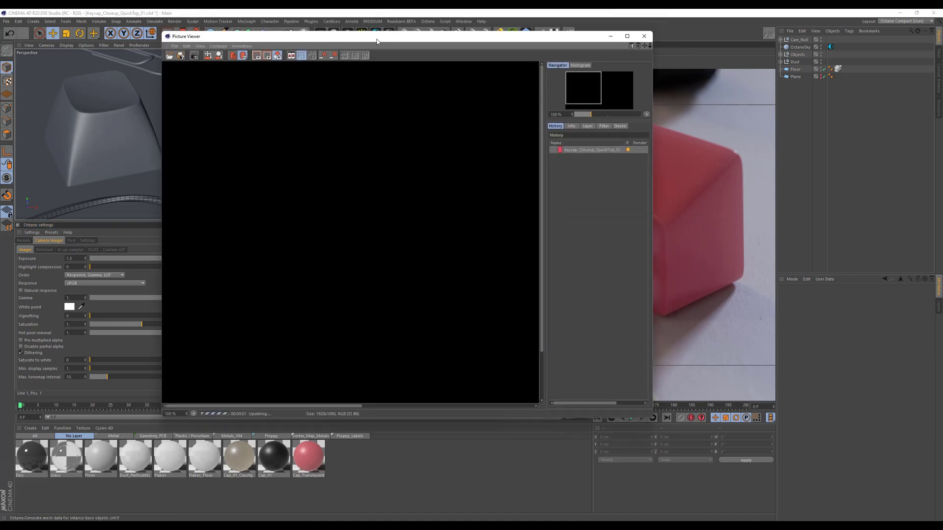
drag(377, 41, 264, 85)
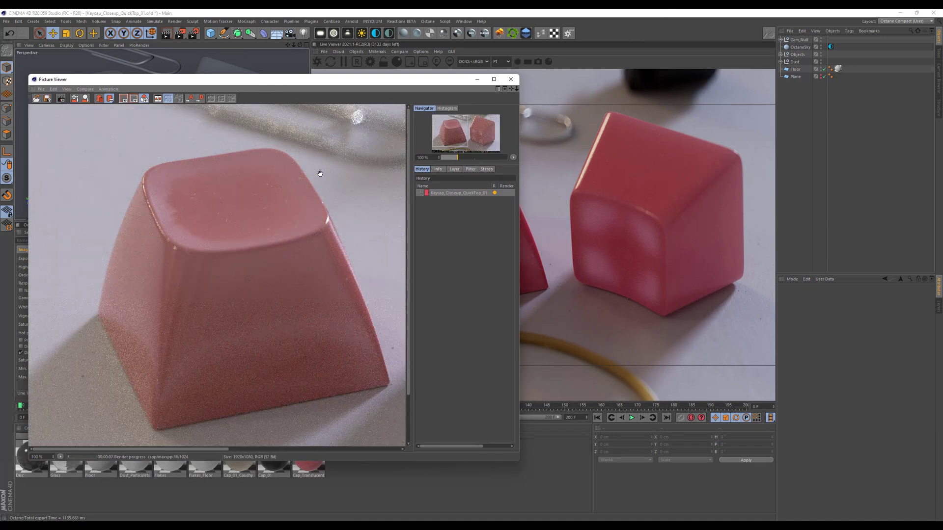
drag(326, 269, 217, 167)
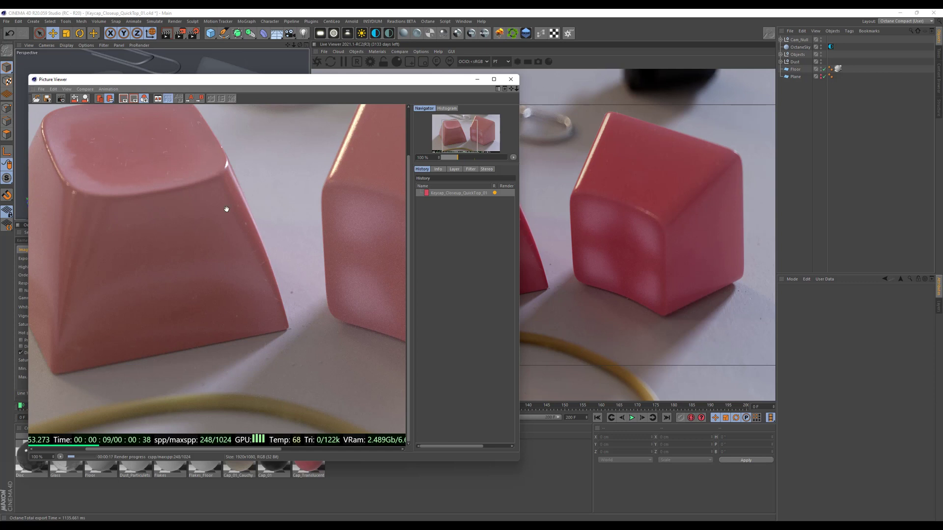
mouse_move(463, 128)
mouse_down()
mouse_move(479, 125)
mouse_move(462, 131)
mouse_up()
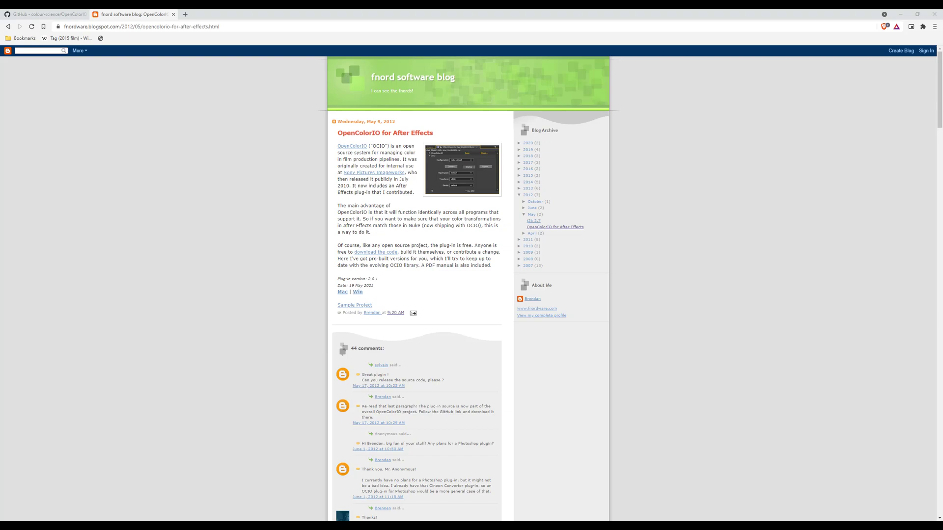
Switch from the OpenColorIO blog page in Chrome to After Effects.
key(alt+Tab)
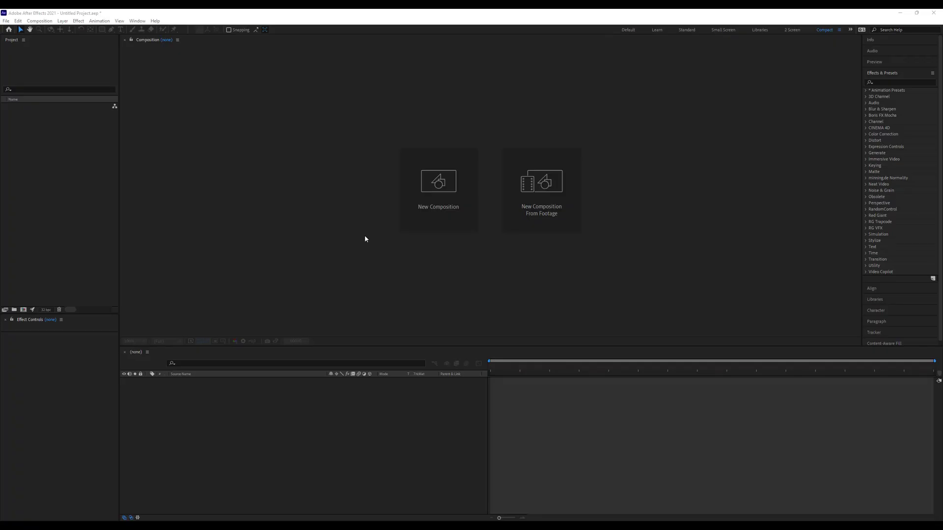
Open the project colour settings to set 32 bpc with a linearized sRGB IEC61966-2.1 working space.
click(55, 309)
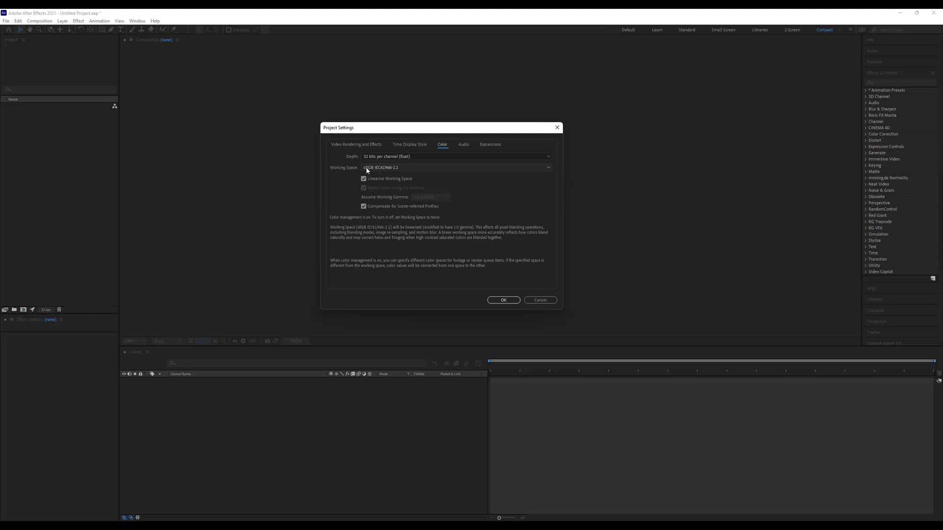
Confirm the colour settings, import Keycap_Closeup_QuickTip_01_Main_0000.exr and build a composition from it.
click(503, 300)
double_click(83, 158)
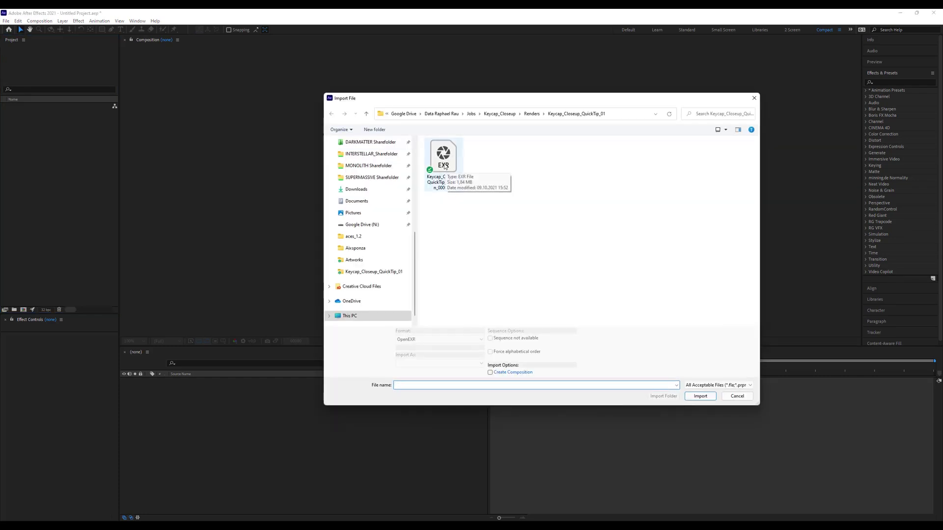
double_click(442, 160)
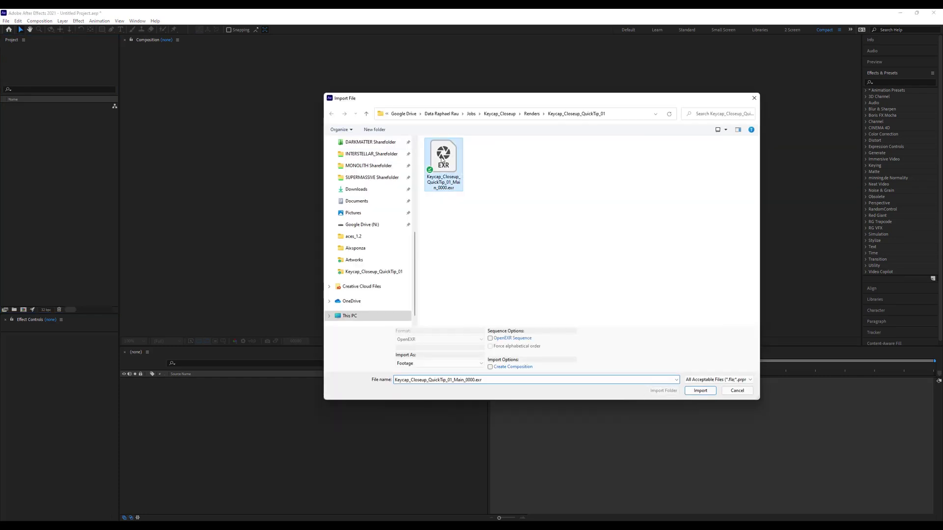
drag(9, 107, 359, 110)
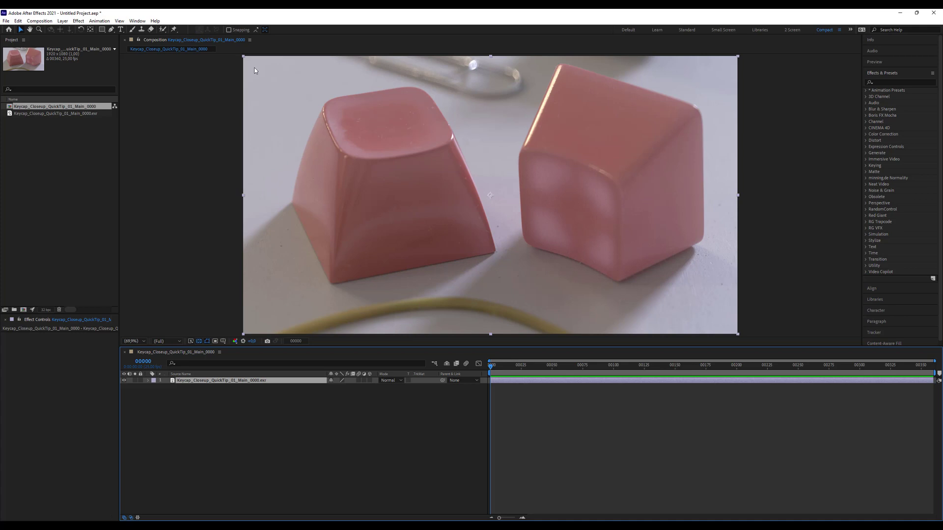
Add a new adjustment layer above the EXR footage and name it ACES.
click(62, 20)
mouse_move(69, 29)
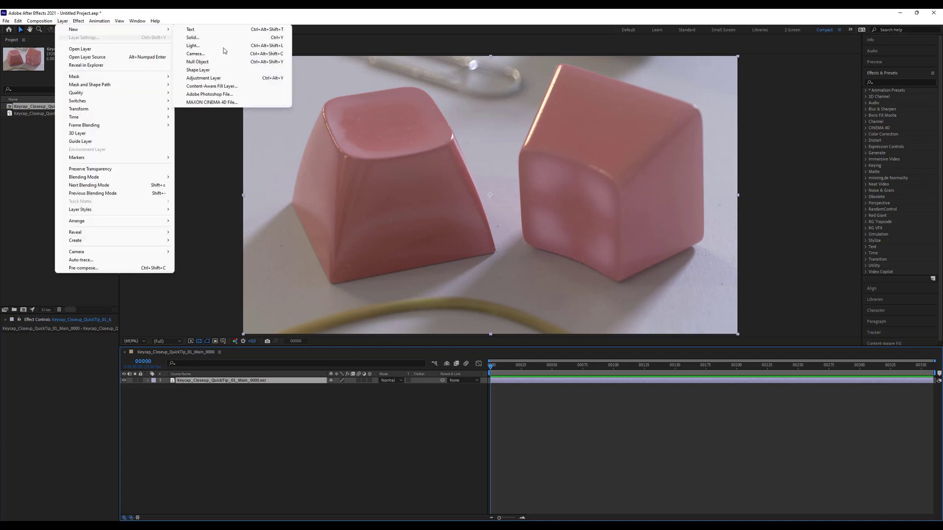
click(244, 78)
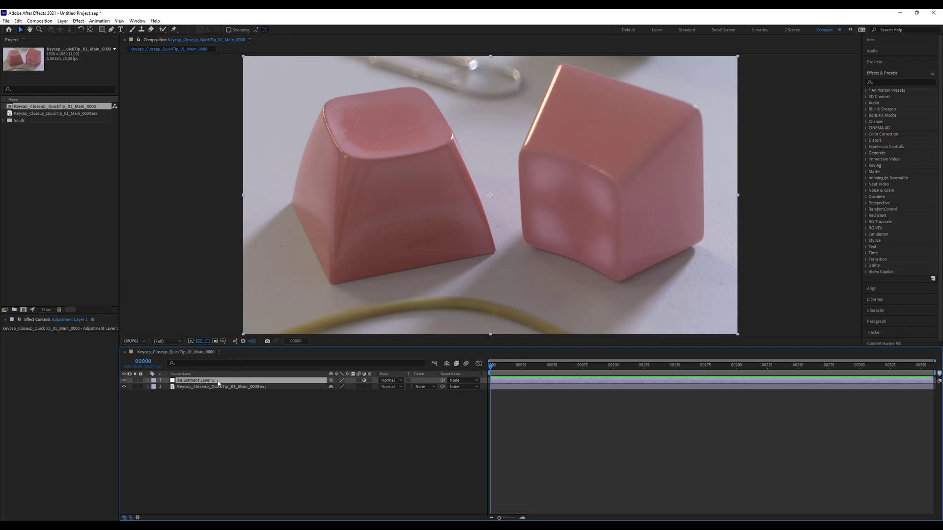
key(Return)
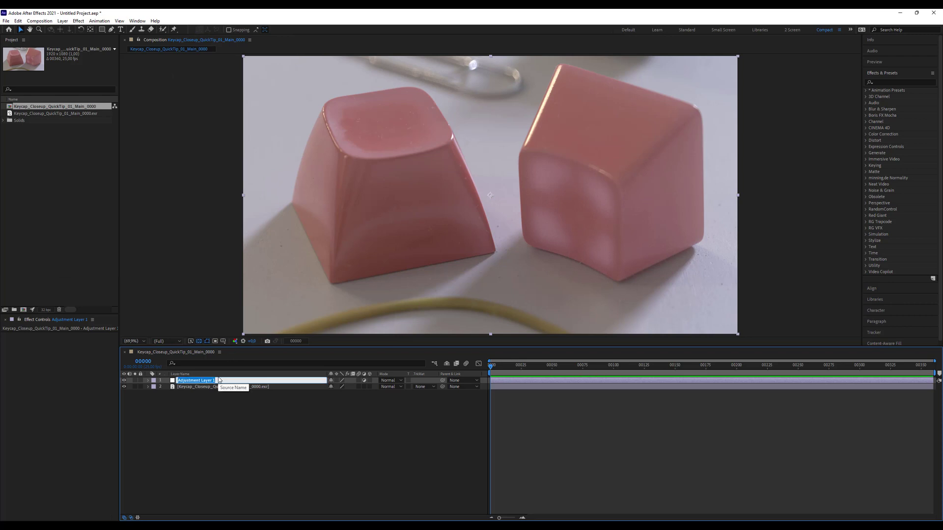
text(ACES)
key(Return)
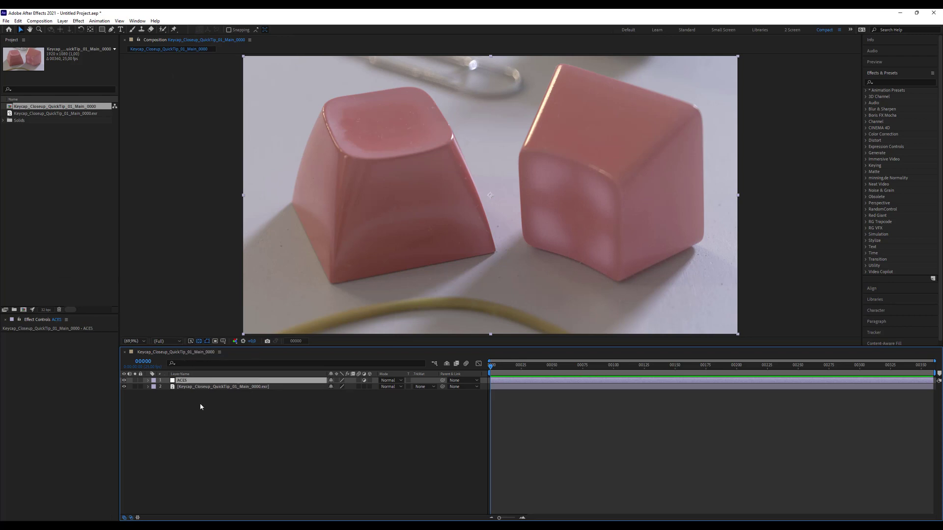
click(199, 407)
click(201, 381)
Apply the OpenColorIO effect to the ACES layer.
click(893, 81)
text(op)
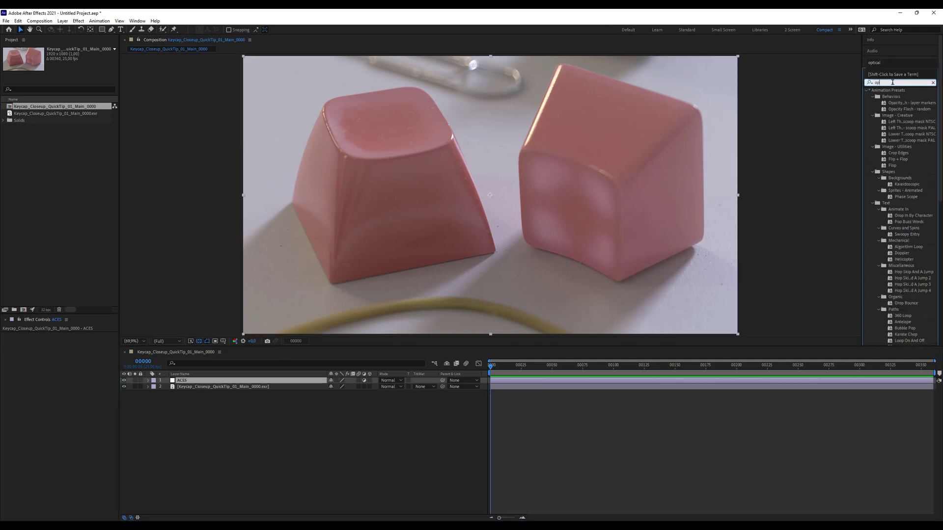
text(enm)
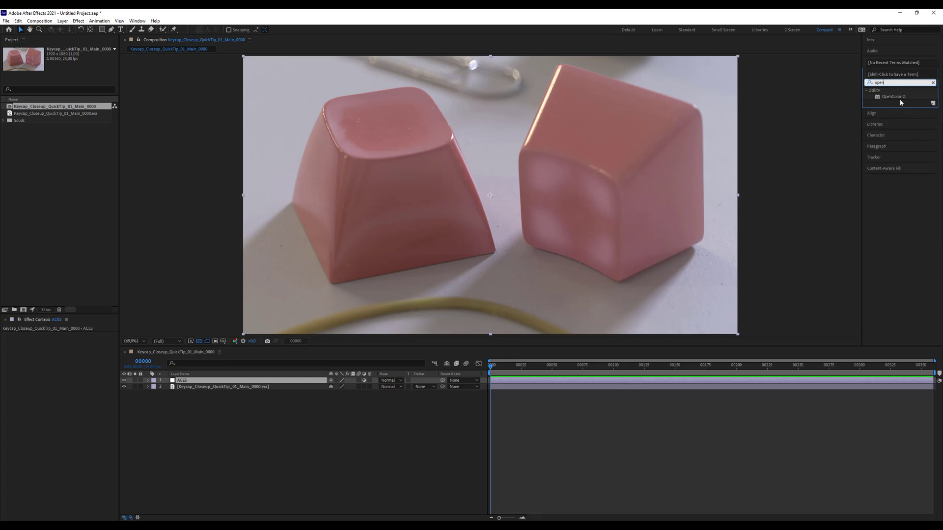
drag(900, 97, 250, 381)
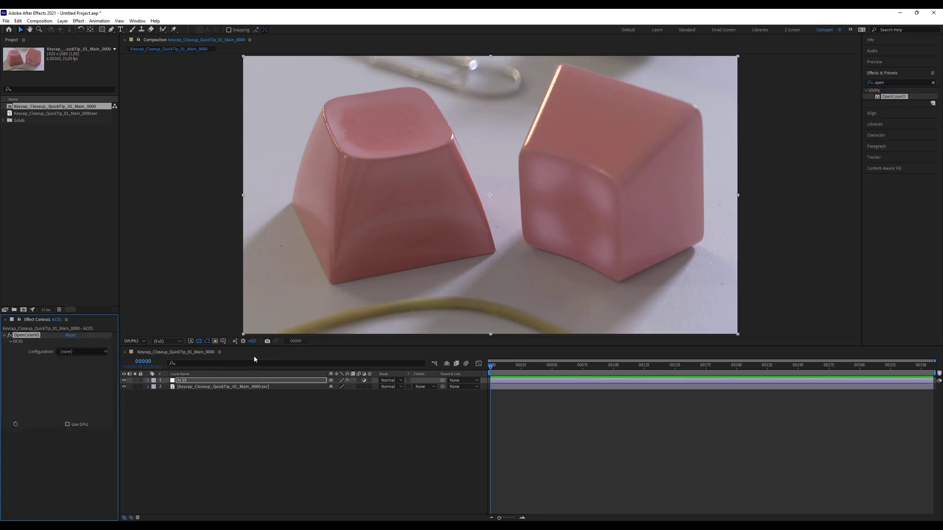
Load the custom aces_1.2 config.ocio as the OpenColorIO configuration.
click(81, 353)
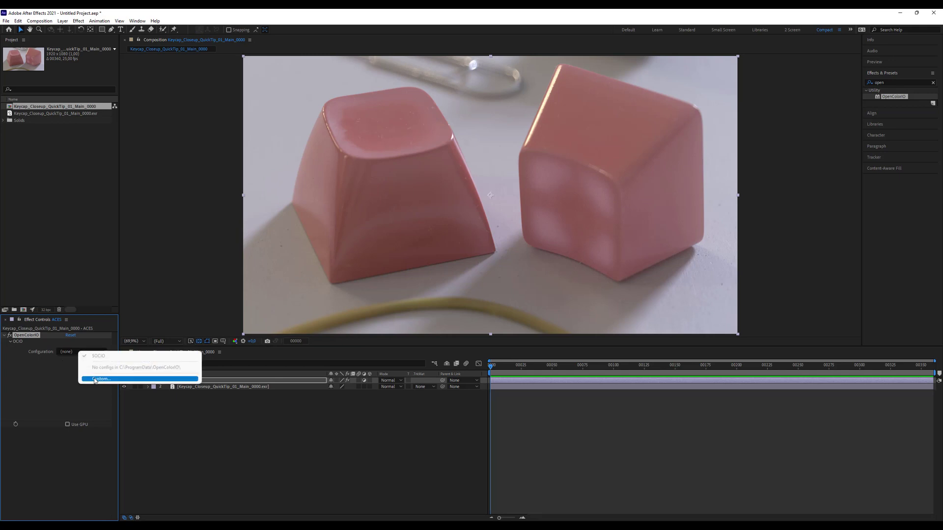
click(101, 379)
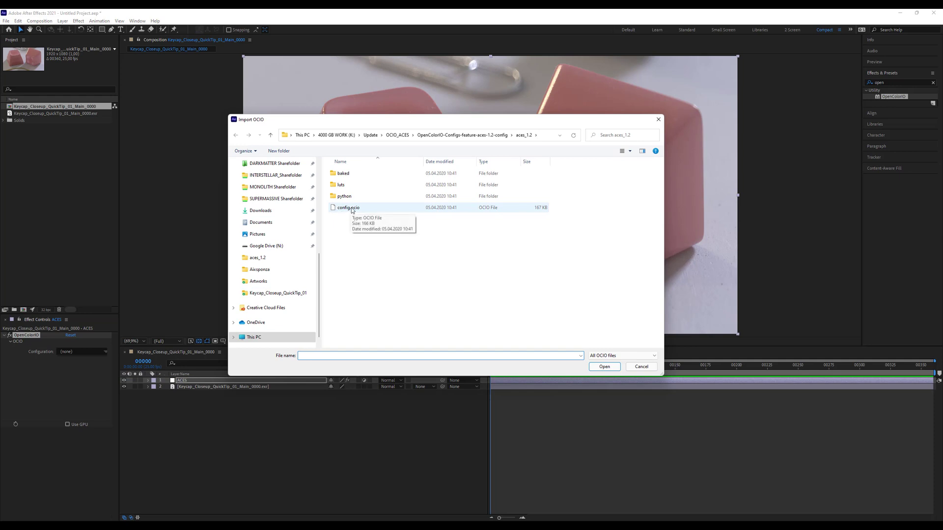
double_click(349, 207)
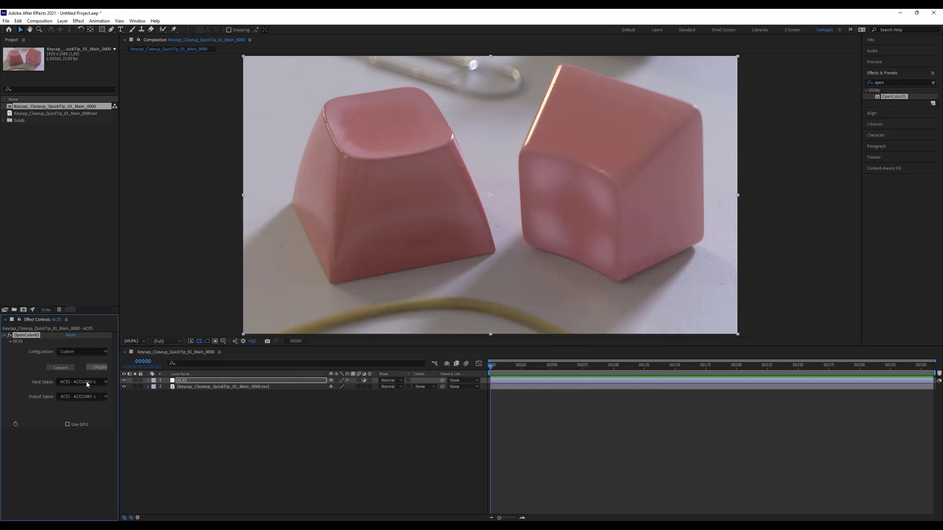
Set the OpenColorIO input space to ACES - ACEScg.
click(87, 382)
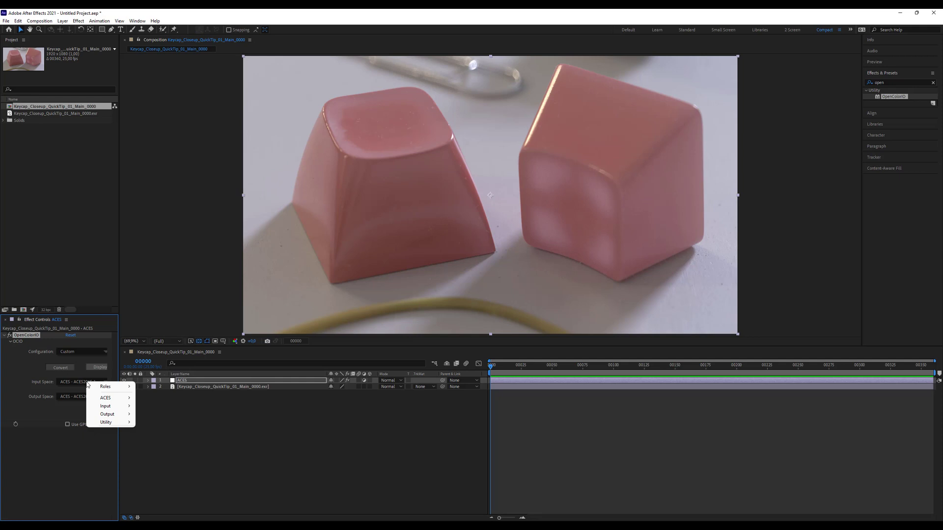
mouse_move(101, 398)
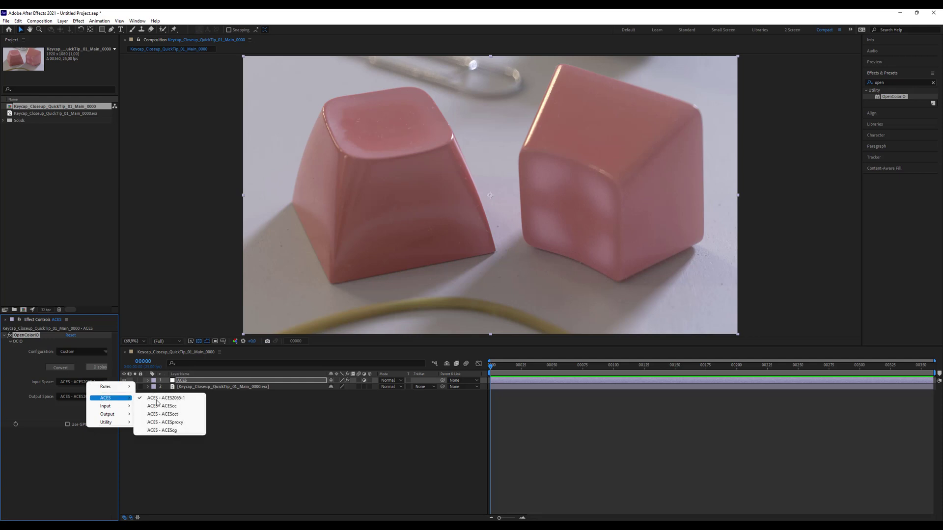
click(180, 431)
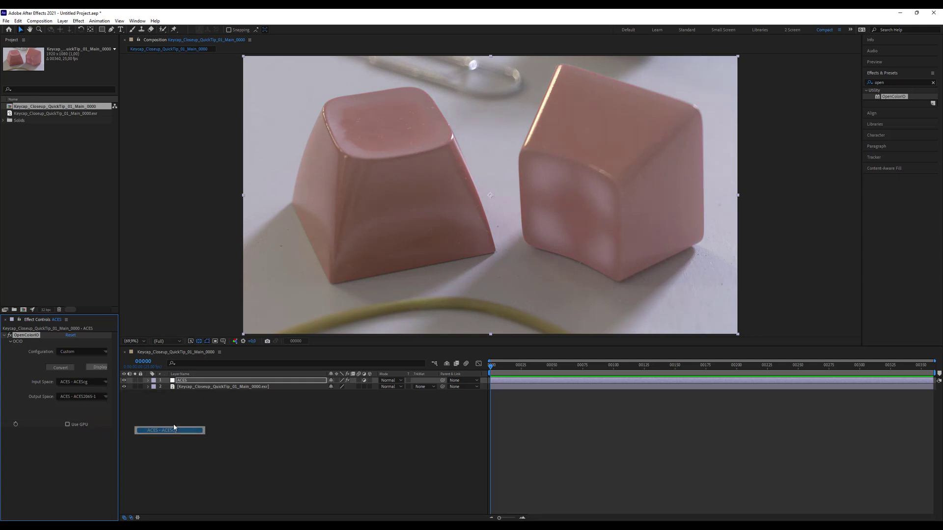
click(96, 398)
mouse_move(119, 429)
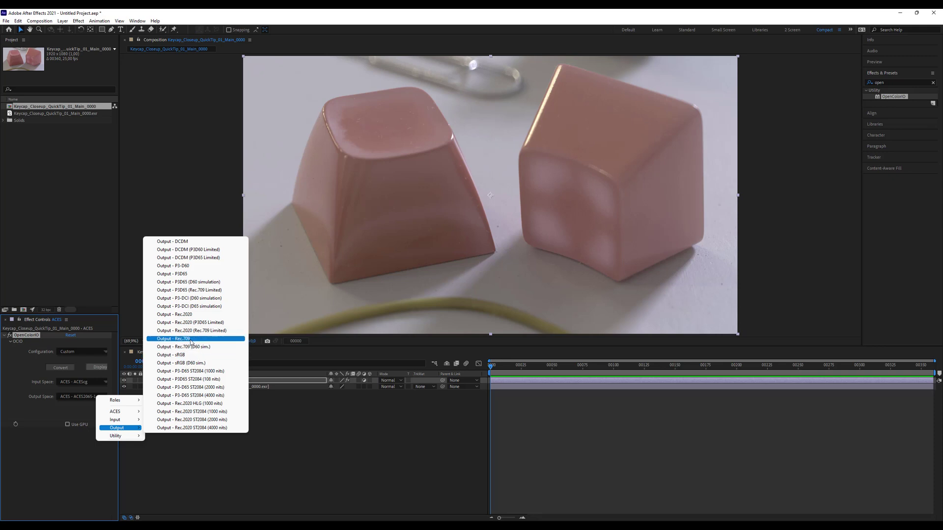
Try Output - Rec.709, then set the OpenColorIO output space to Output - sRGB.
click(191, 339)
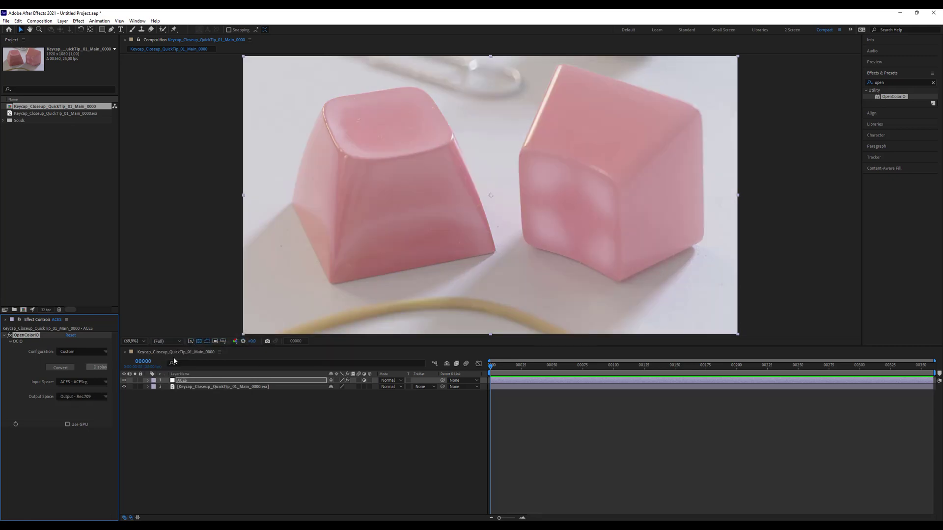
click(89, 398)
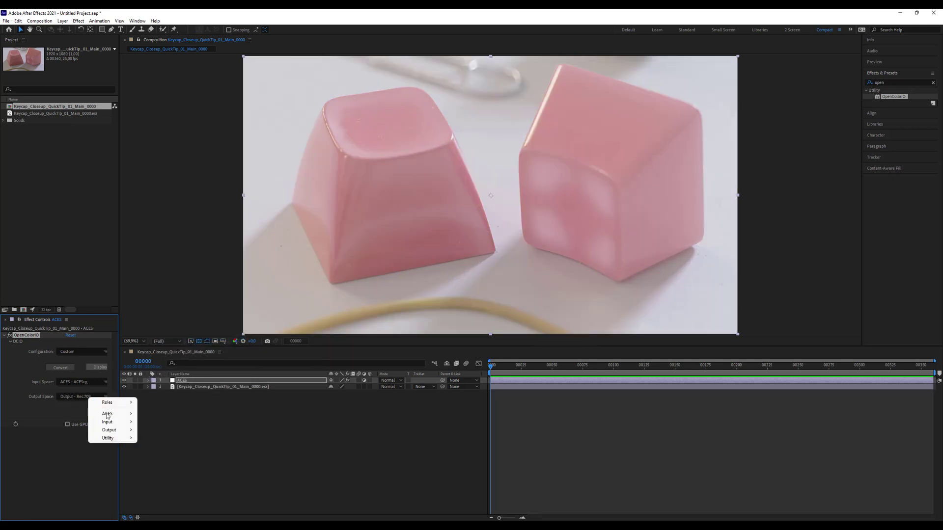
click(167, 357)
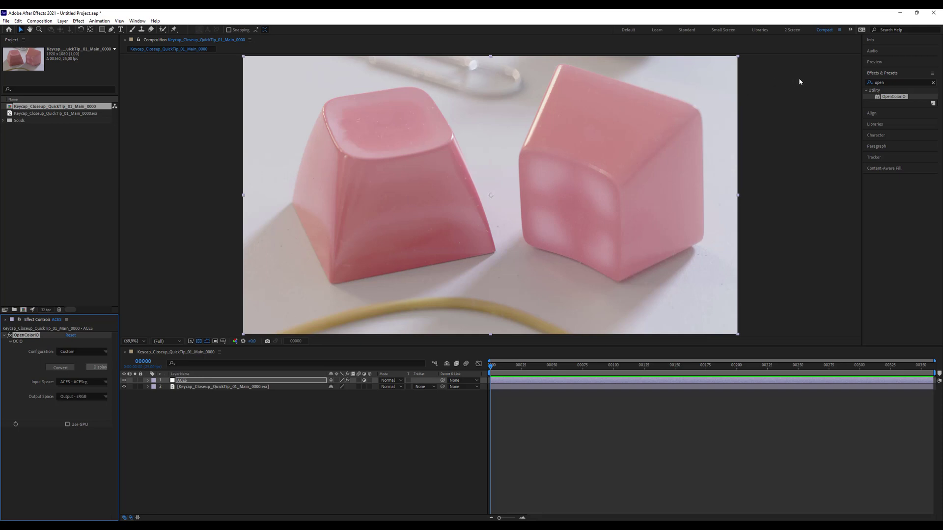
Apply Color Profile Converter to the ACES layer below OpenColorIO.
click(866, 82)
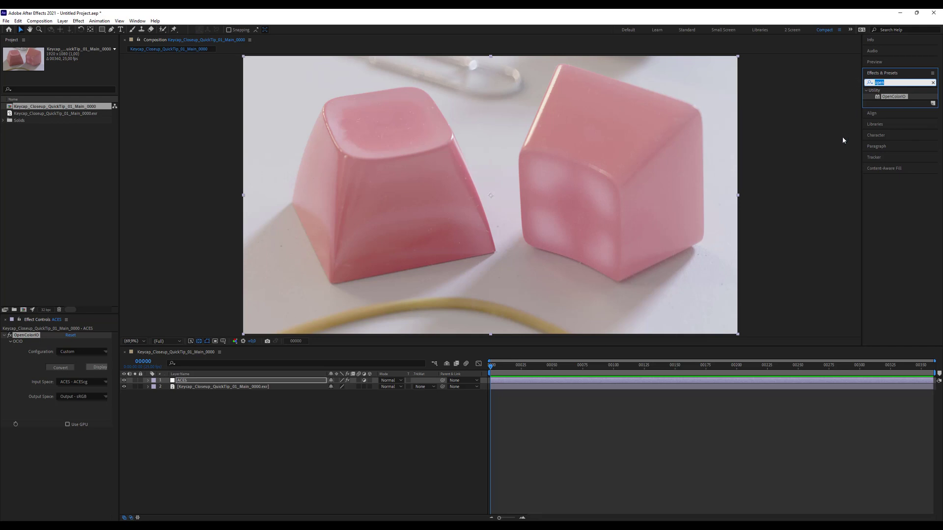
key(BackSpace)
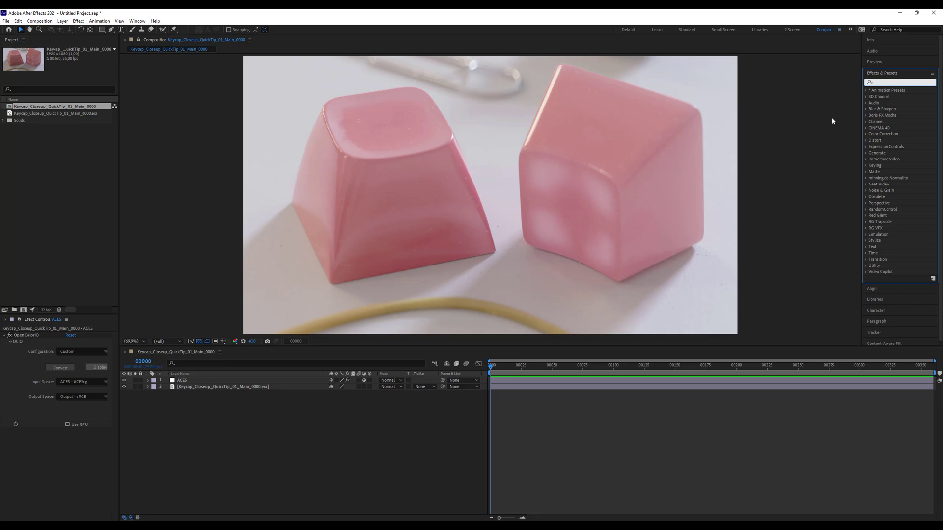
text(profile)
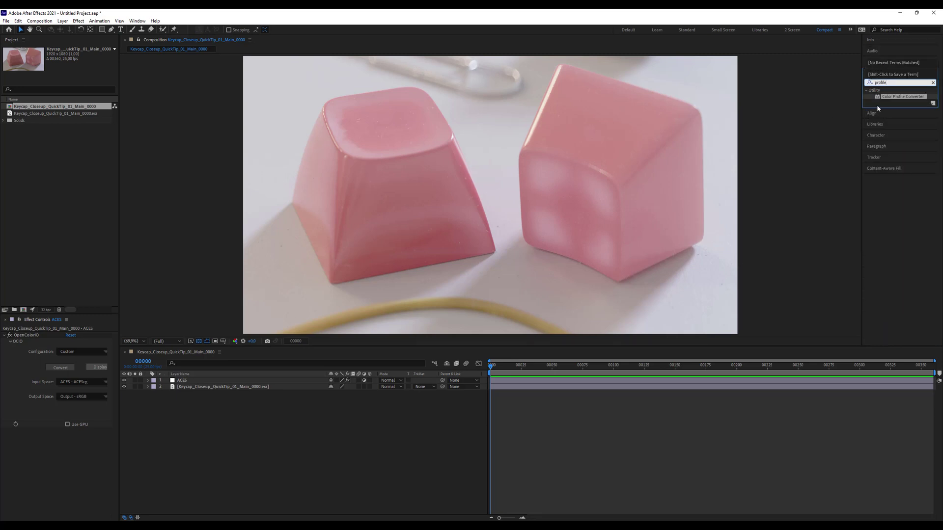
drag(902, 97, 59, 463)
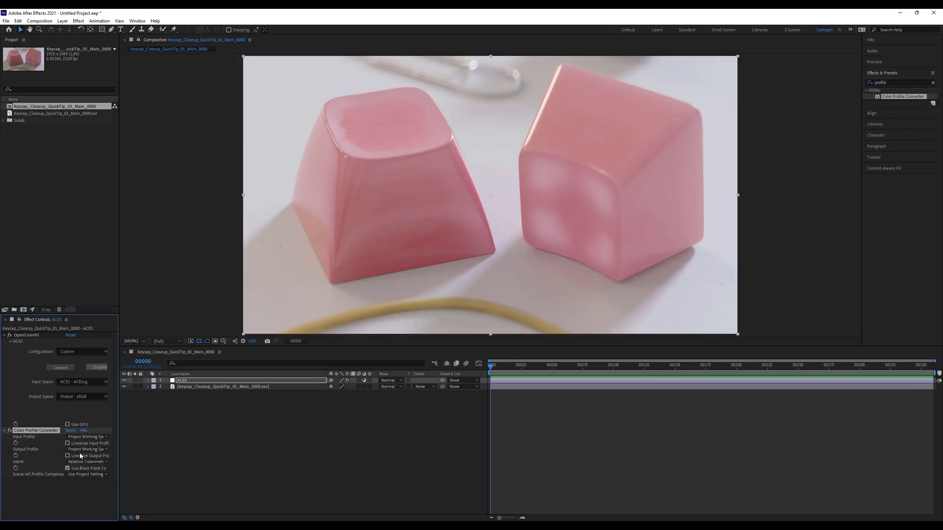
Set both input and output profiles to sRGB IEC61966-2.1 and linearize the output profile.
click(88, 436)
click(123, 499)
click(88, 439)
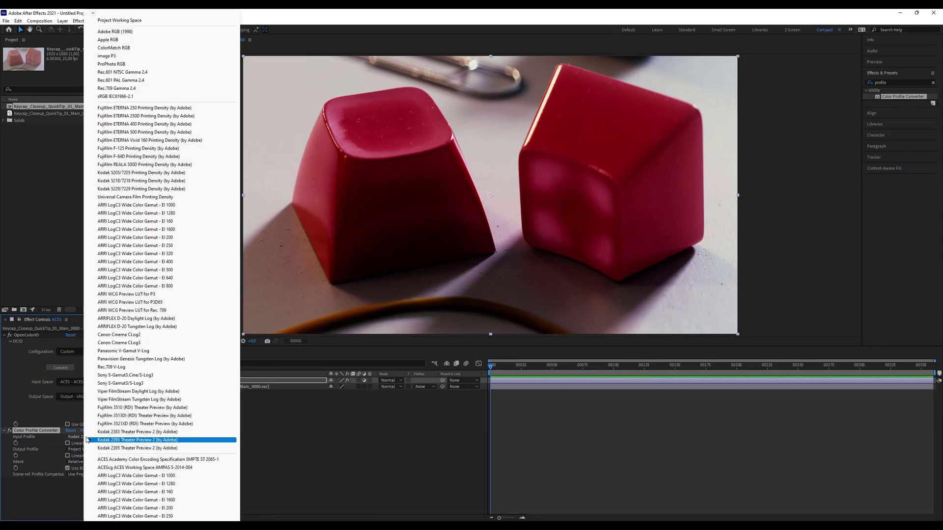
click(98, 96)
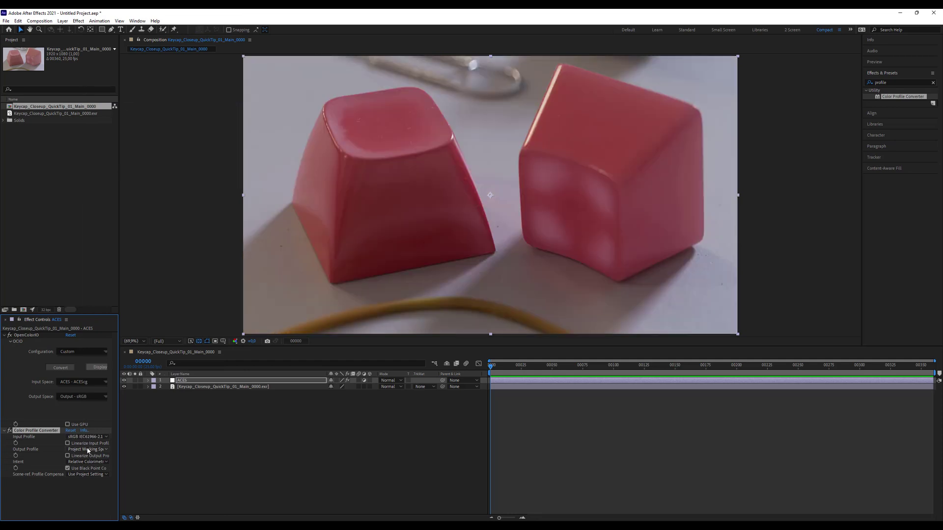
click(87, 450)
click(98, 96)
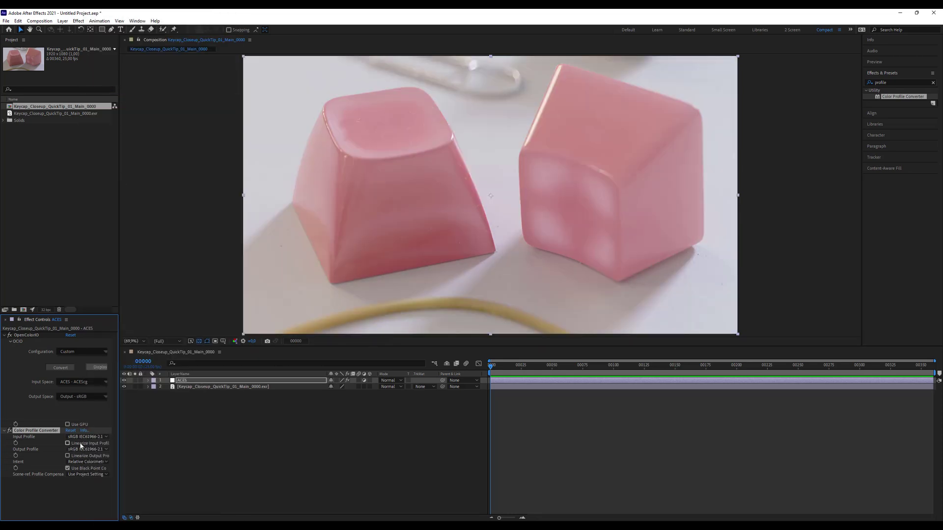
click(67, 456)
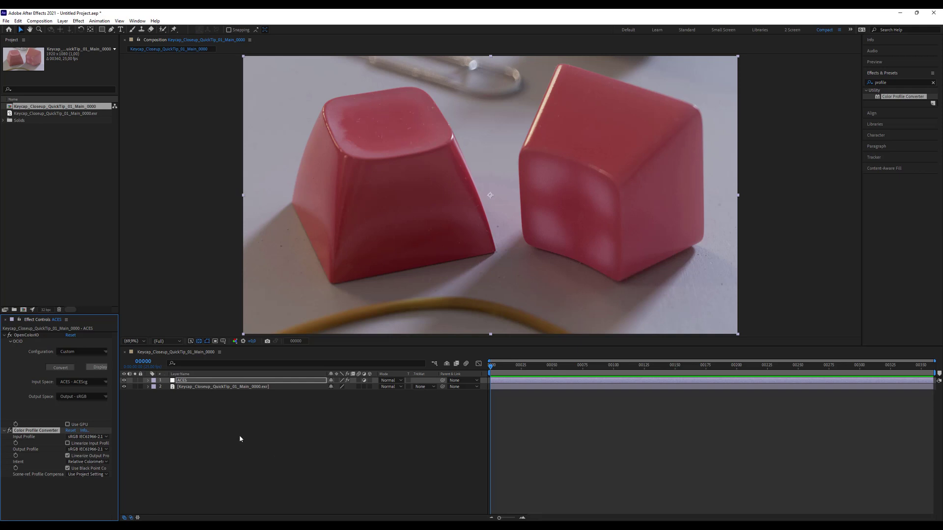
Place Adjustment Layer 1 from the Solids folder between ACES and the keycap EXR.
click(186, 387)
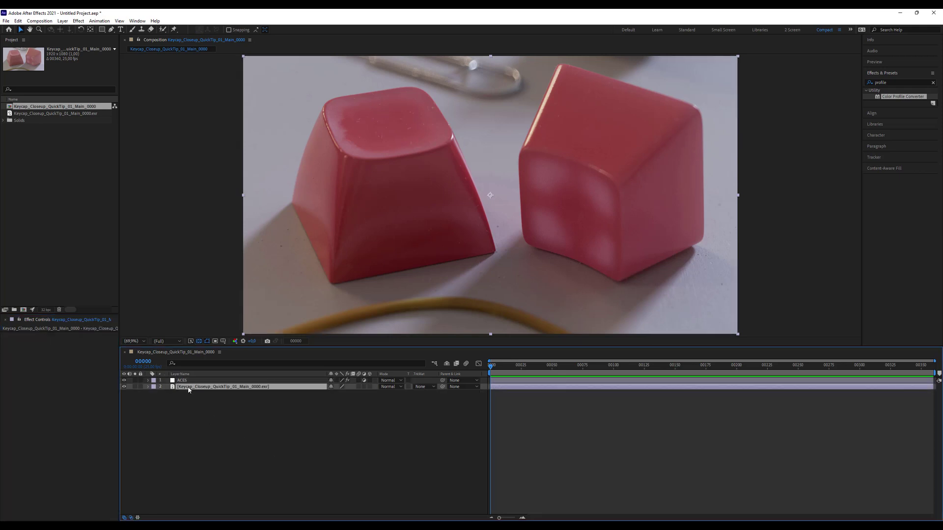
click(186, 380)
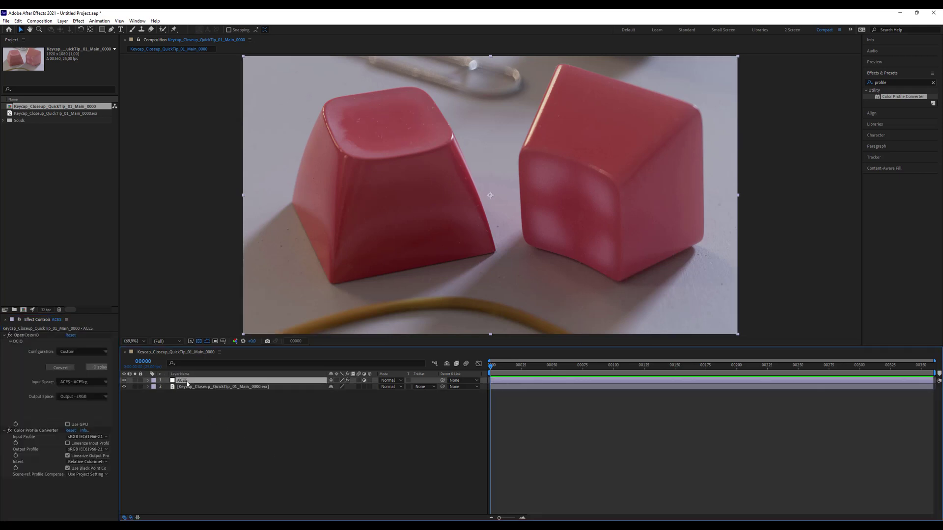
click(4, 120)
drag(40, 127, 195, 383)
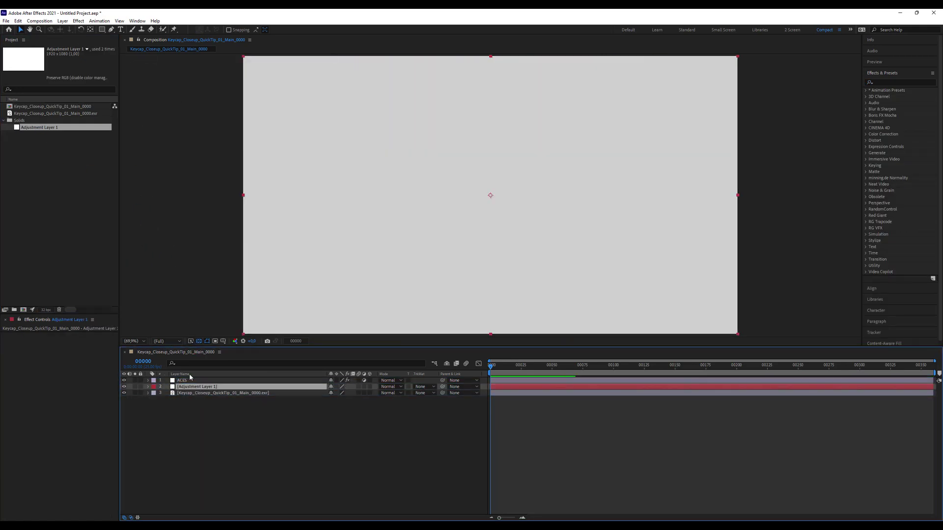
Enable Adjustment Layer 1's adjustment switch and apply the Exposure effect to it.
click(362, 386)
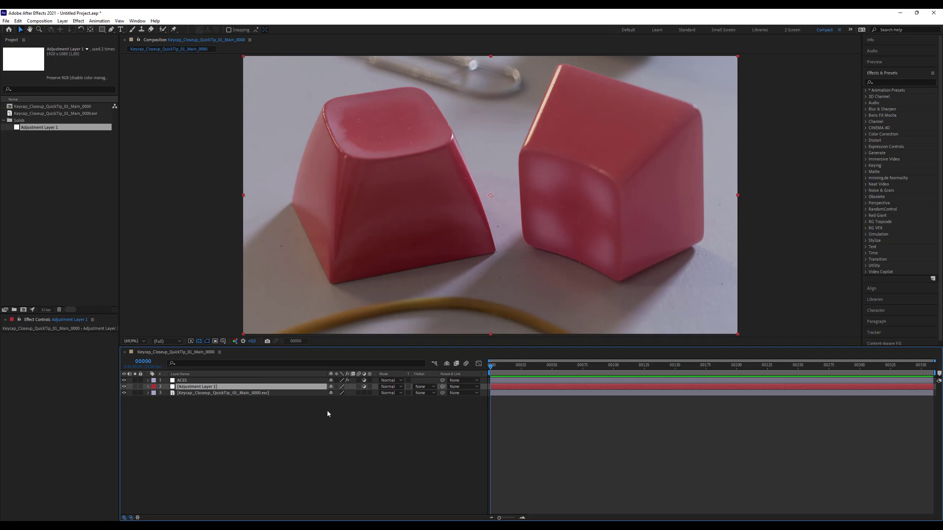
click(896, 82)
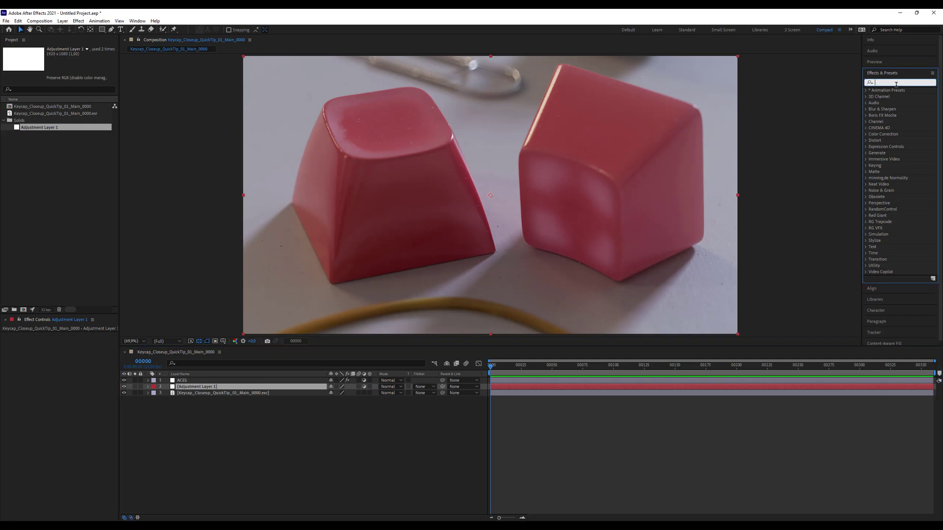
text(expo)
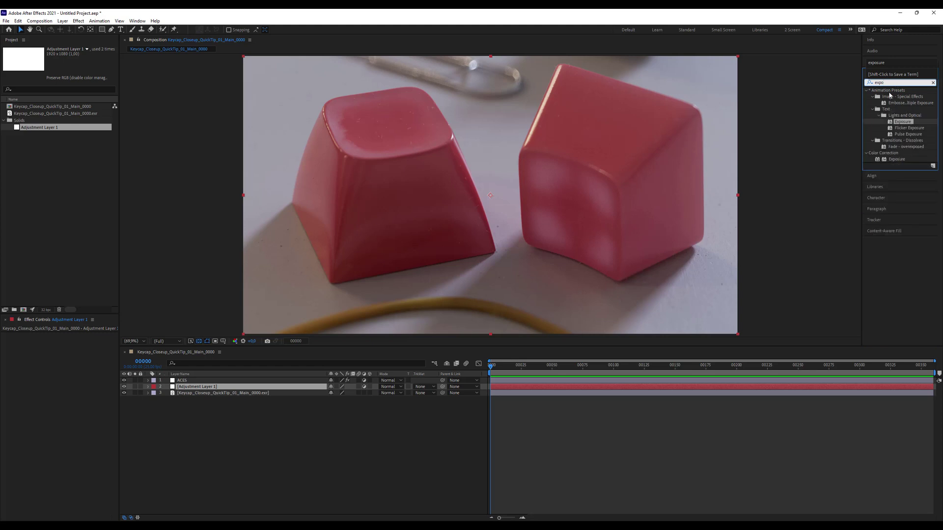
drag(896, 159, 255, 388)
Set Adjustment Layer 1's Exposure value to 2.00.
click(70, 354)
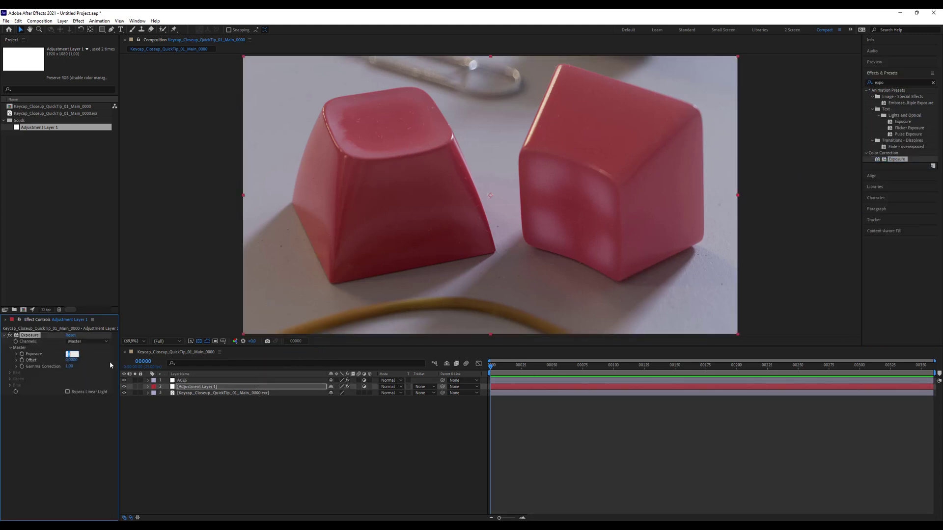
text(2)
key(Return)
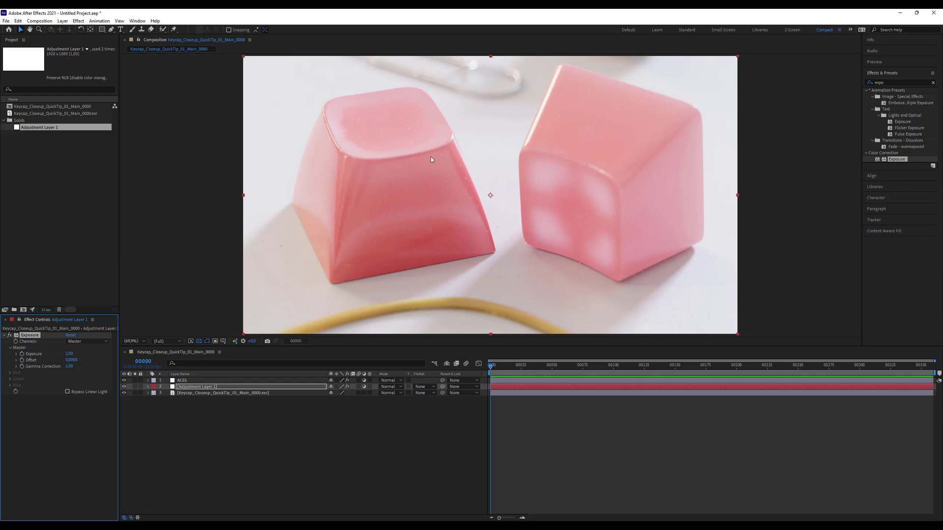
click(187, 387)
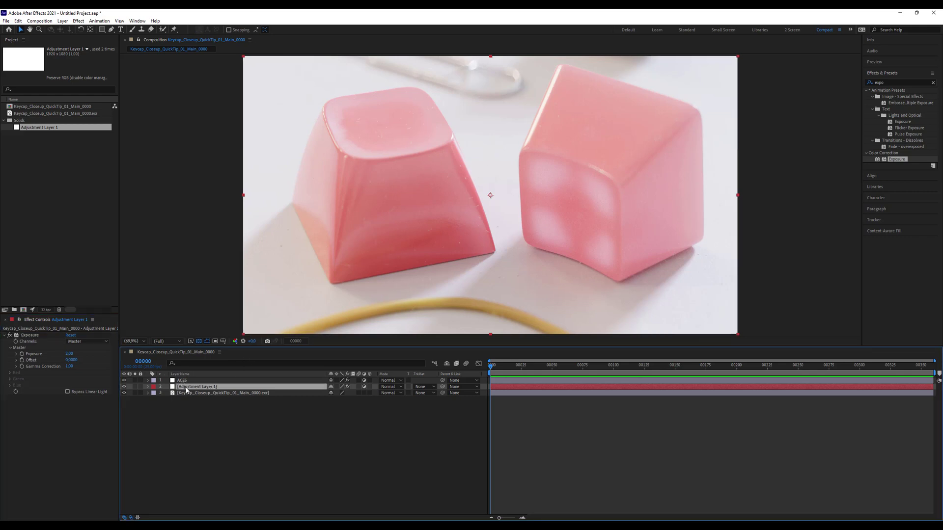
Compare Adjustment Layer 1 above ACES, then return it beneath ACES.
drag(184, 386, 188, 381)
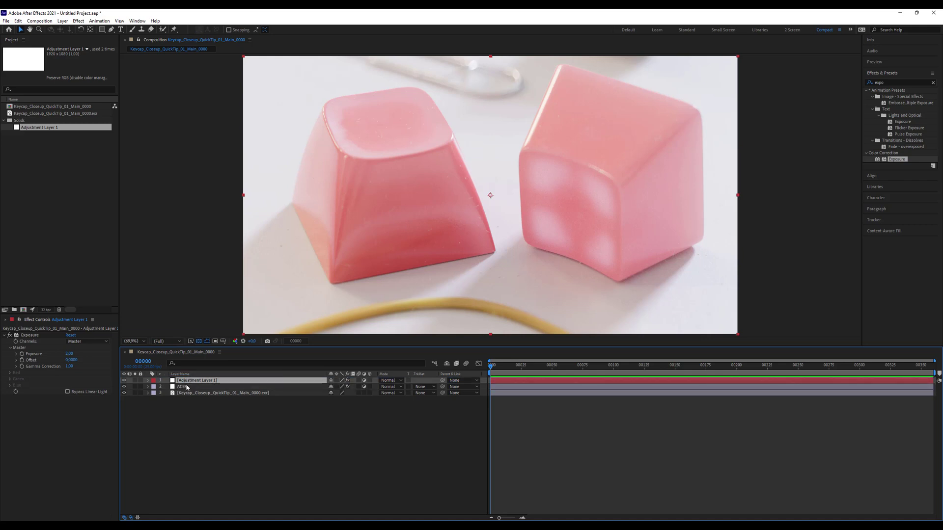
click(184, 388)
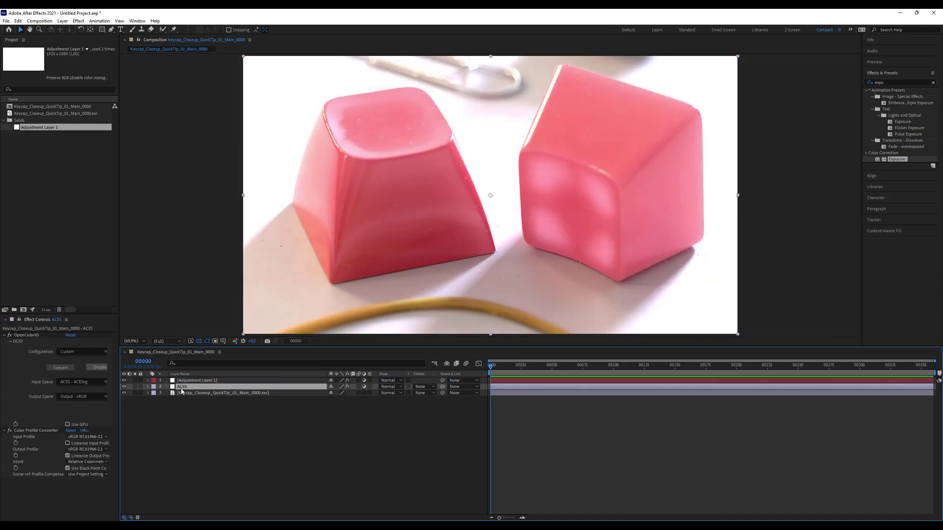
click(187, 382)
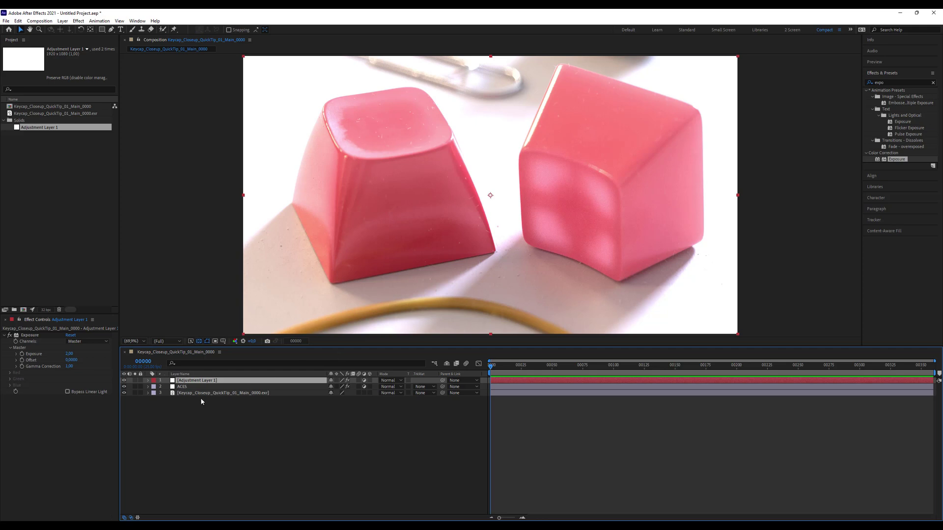
drag(204, 393, 205, 391)
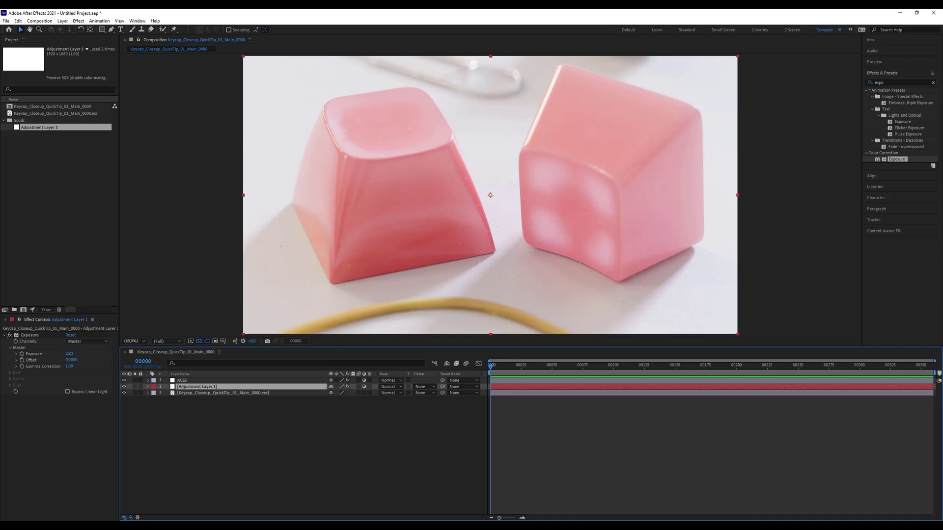
Lower Adjustment Layer 1's Exposure to 1.50.
click(70, 354)
text(1)
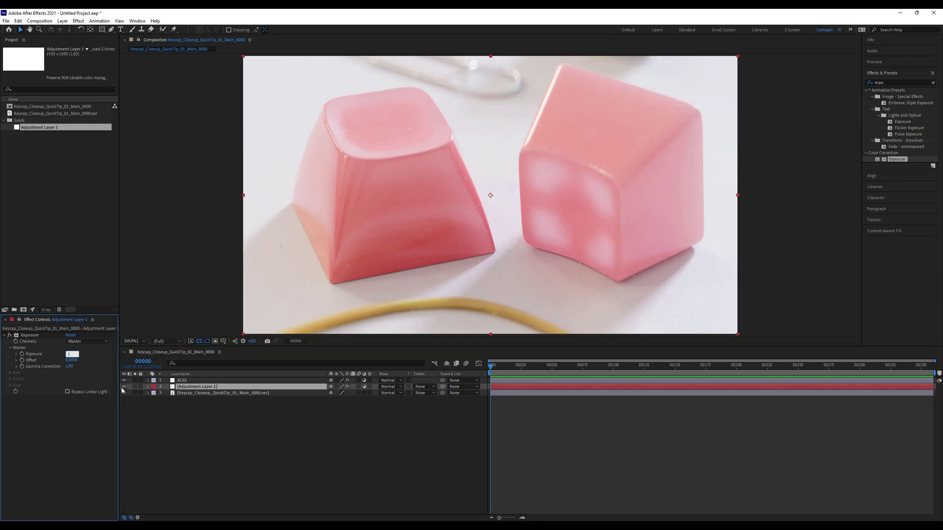
text(,5)
key(Return)
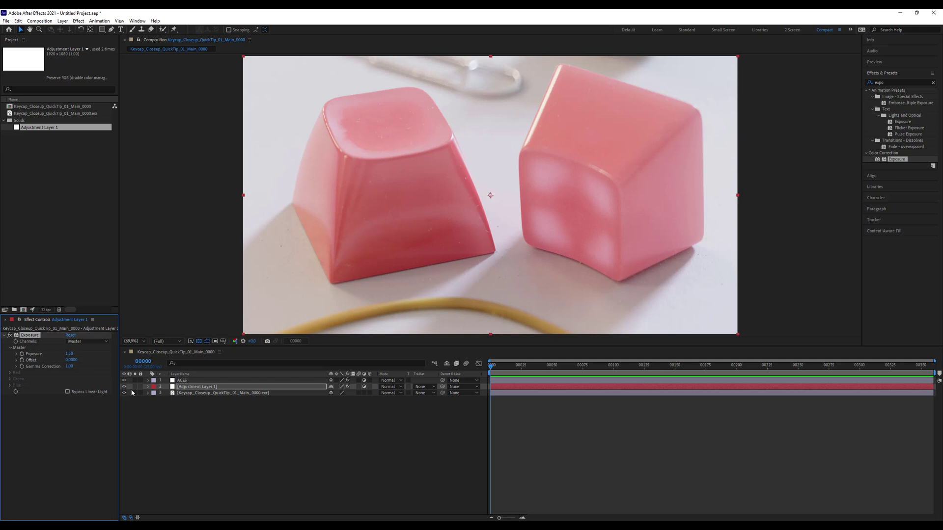